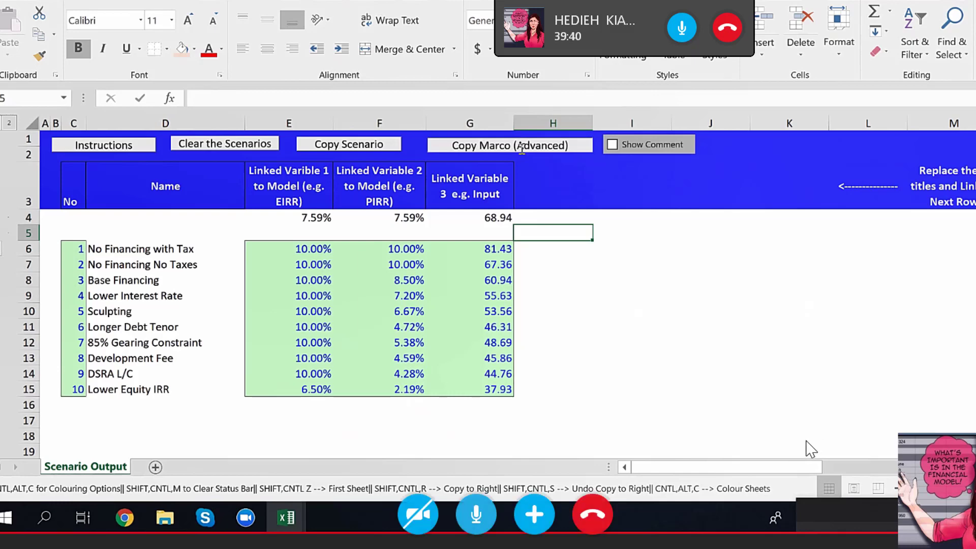
Open the advanced macro code box, copy all of its VBA code and close the box.
{"action": "left_click", "coordinate": [522, 146]}
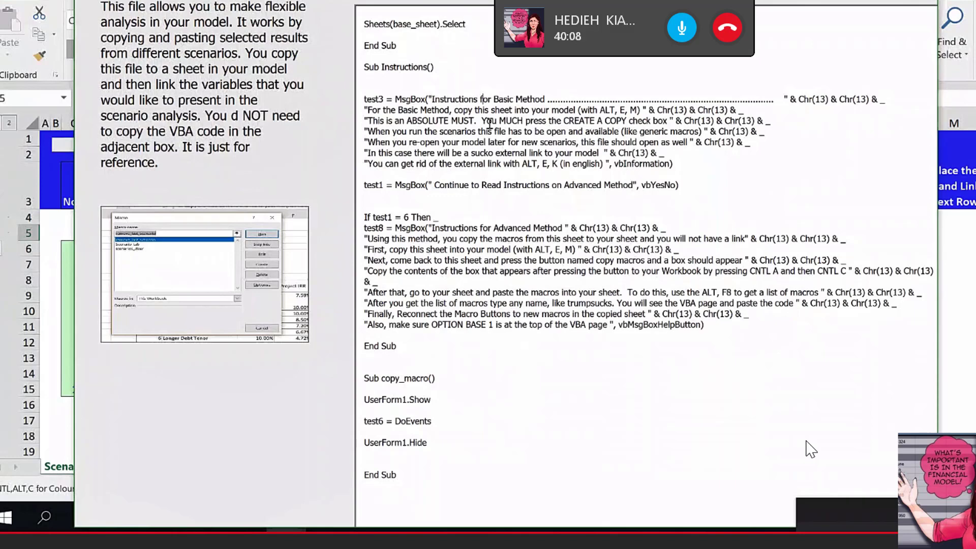
{"action": "key", "text": "ctrl+a"}
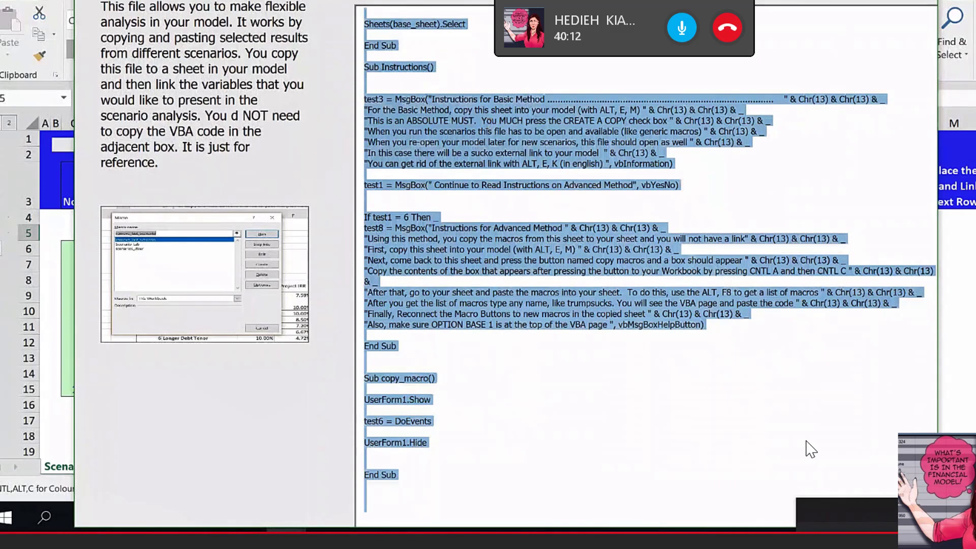
{"action": "left_click", "coordinate": [810, 449]}
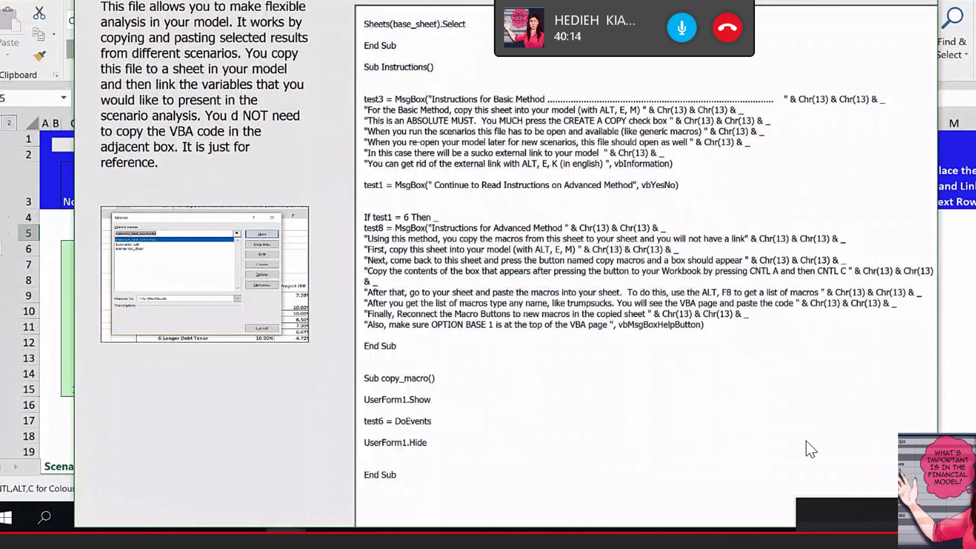
{"action": "key", "text": "Escape"}
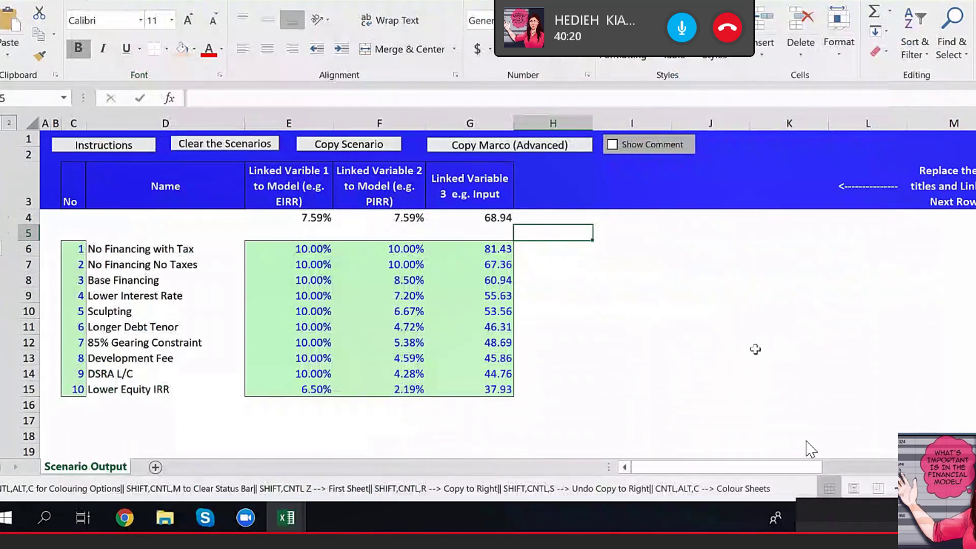
Switch to the workbook containing the financial model and create a macro named Scenario_tab stored in This Workbook.
{"action": "left_click", "coordinate": [287, 517]}
{"action": "left_click", "coordinate": [302, 460]}
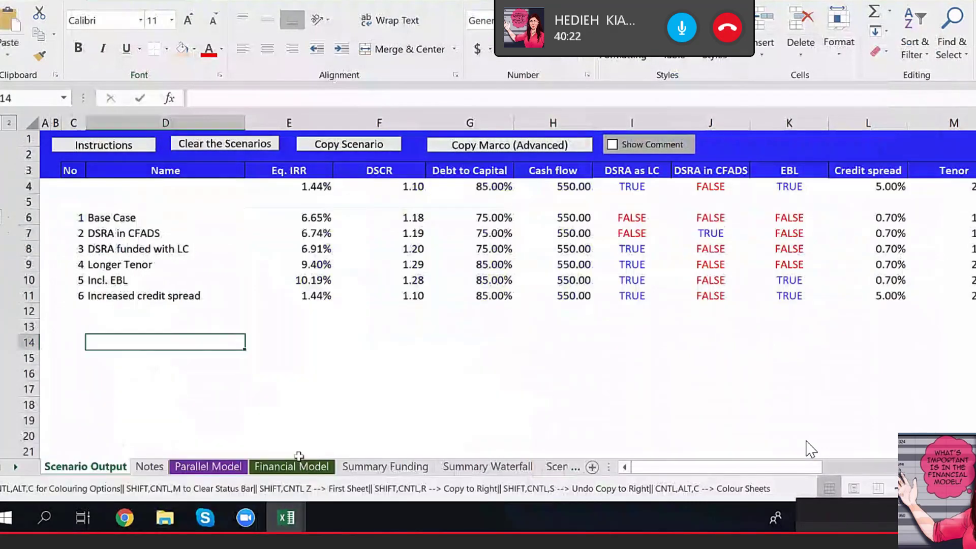
{"action": "left_click", "coordinate": [495, 265]}
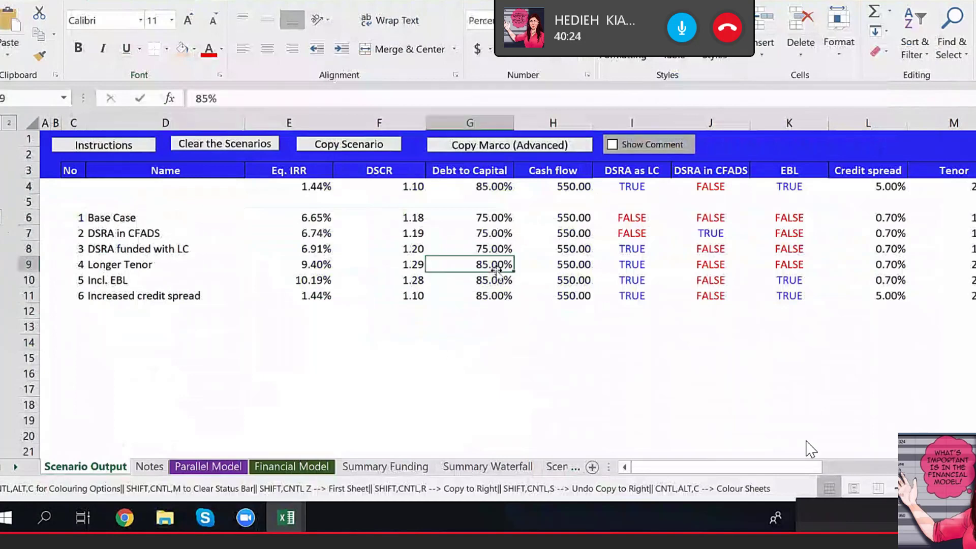
{"action": "left_click", "coordinate": [483, 217]}
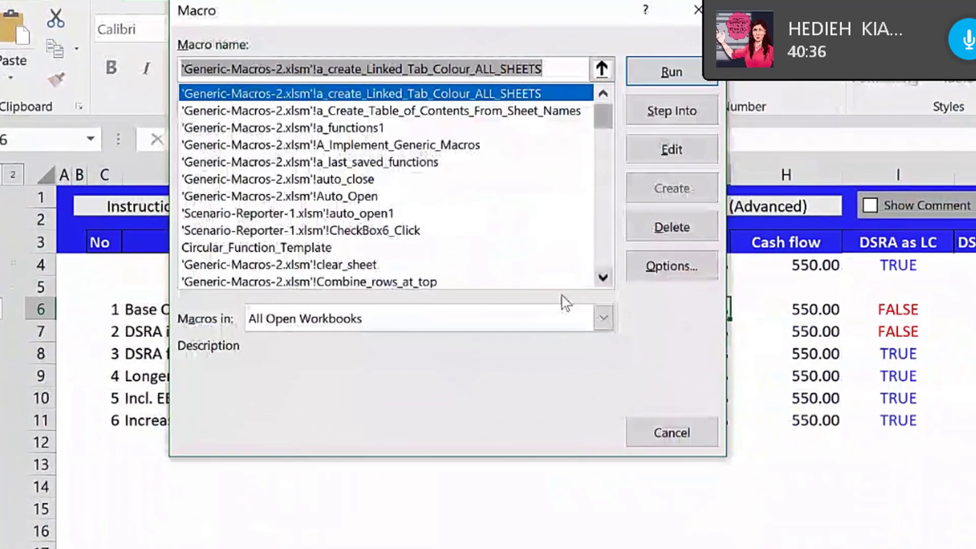
{"action": "left_click", "coordinate": [375, 227]}
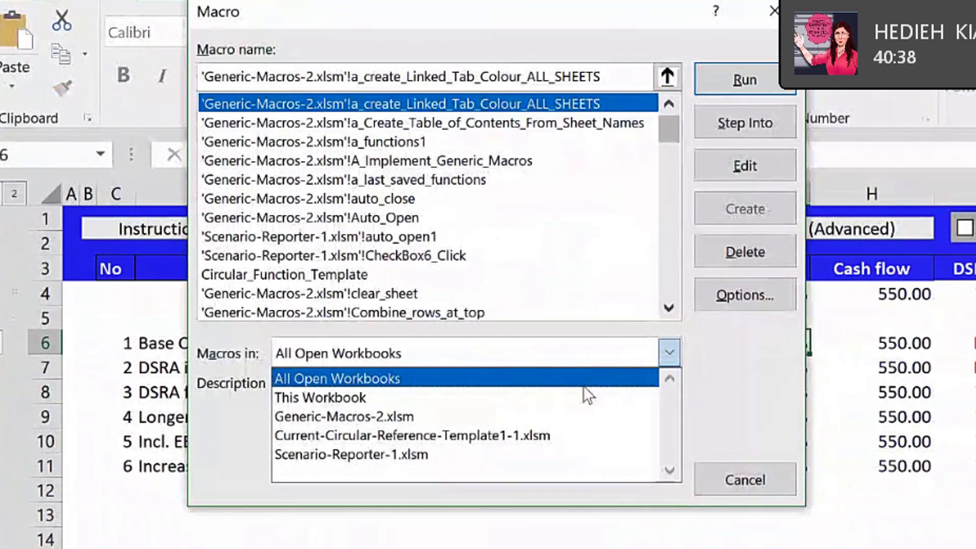
{"action": "left_click", "coordinate": [583, 399]}
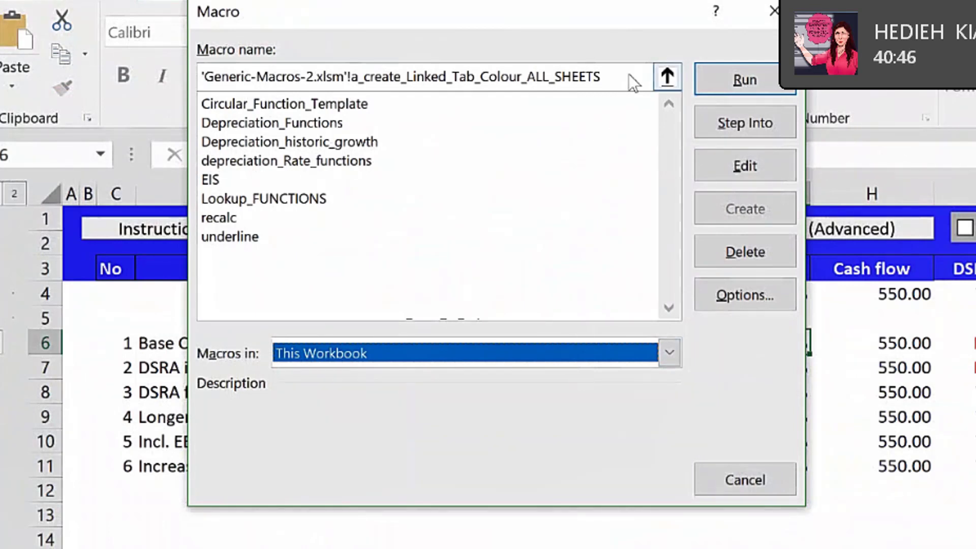
{"action": "left_click", "coordinate": [617, 78]}
{"action": "left_click_drag", "start_coordinate": [612, 78], "coordinate": [97, 65]}
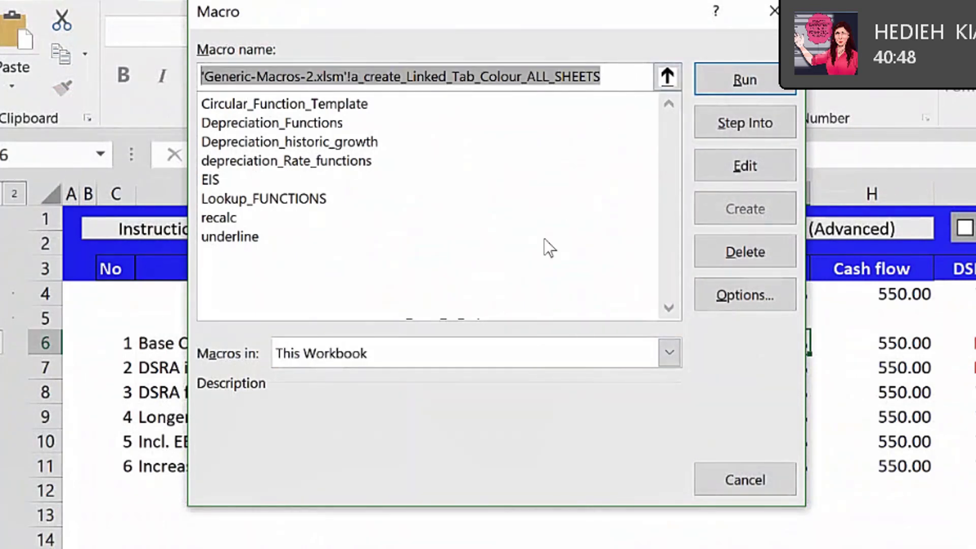
{"action": "type", "text": "Scena"}
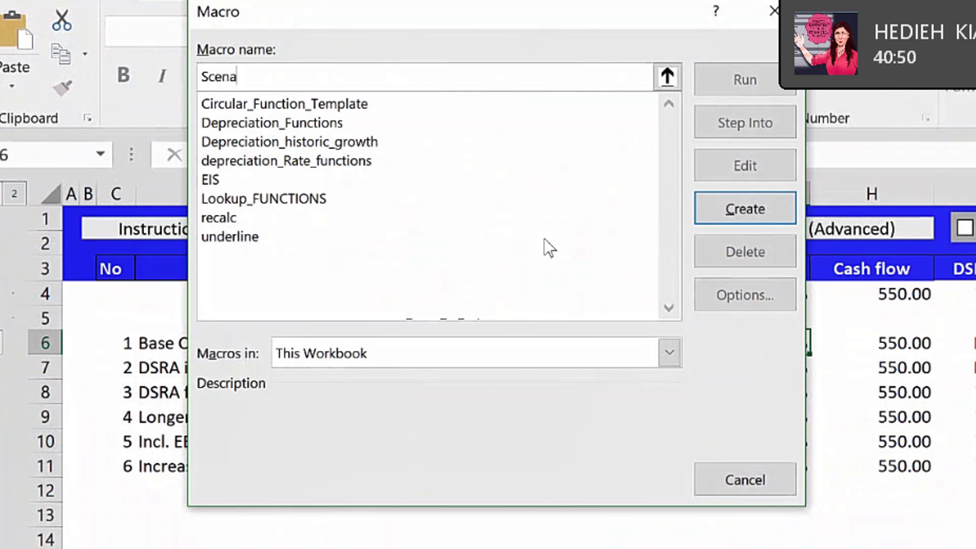
{"action": "type", "text": "rio_tab"}
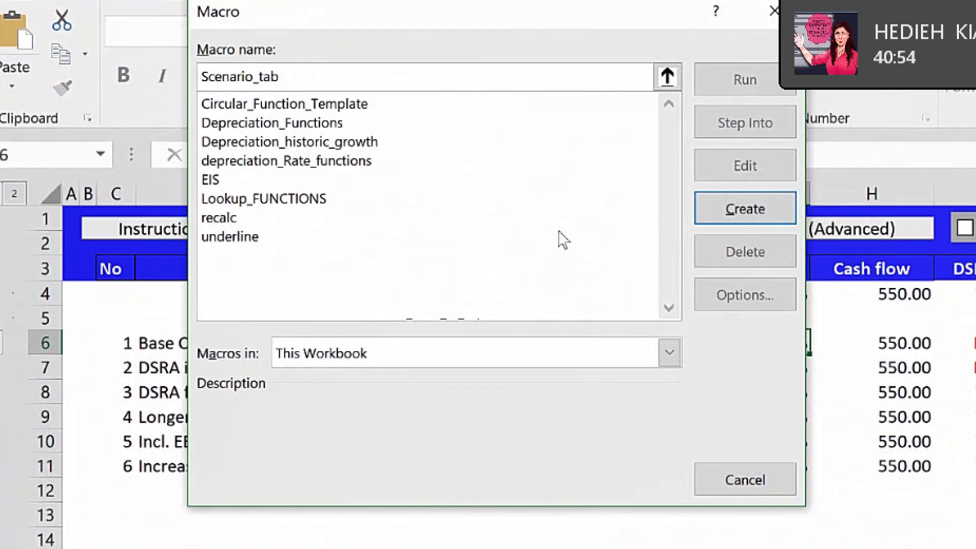
{"action": "left_click", "coordinate": [730, 210]}
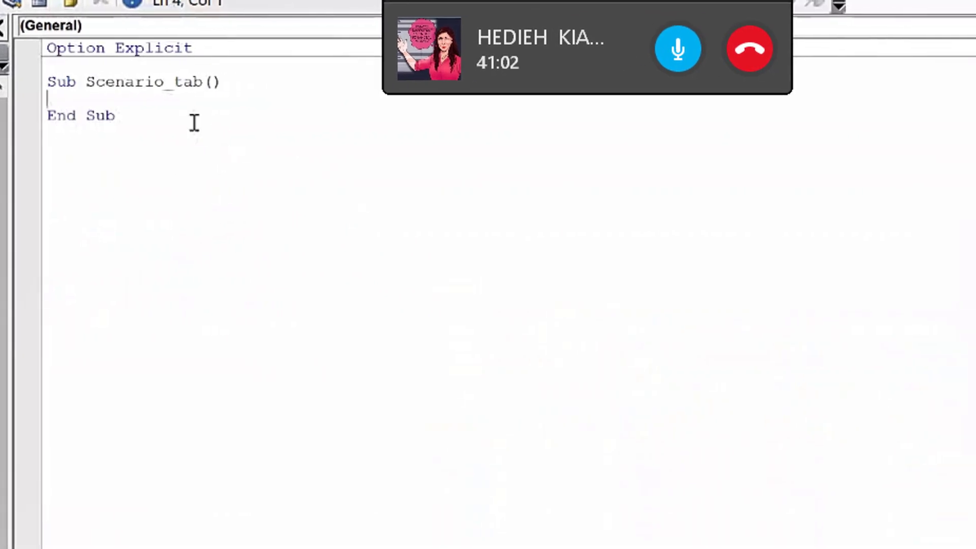
Replace all code in the new module with the copied scenario macros, check its beginning and return to the workbook.
{"action": "key", "text": "ctrl+a"}
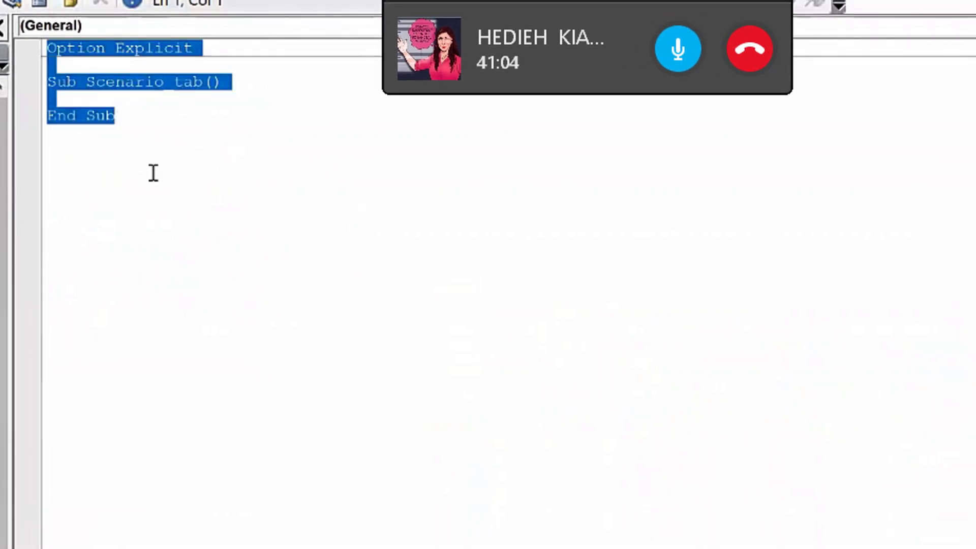
{"action": "key", "text": "Delete"}
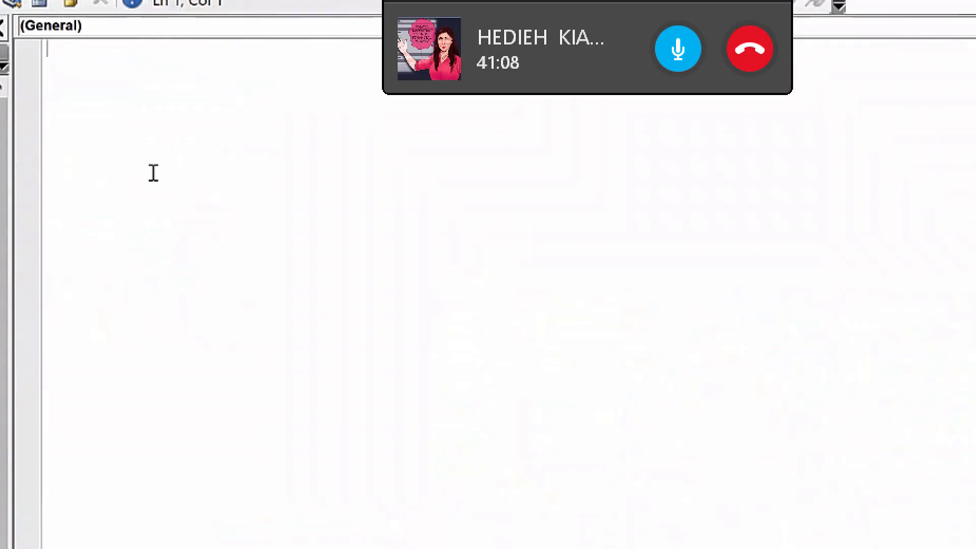
{"action": "key", "text": "ctrl+v"}
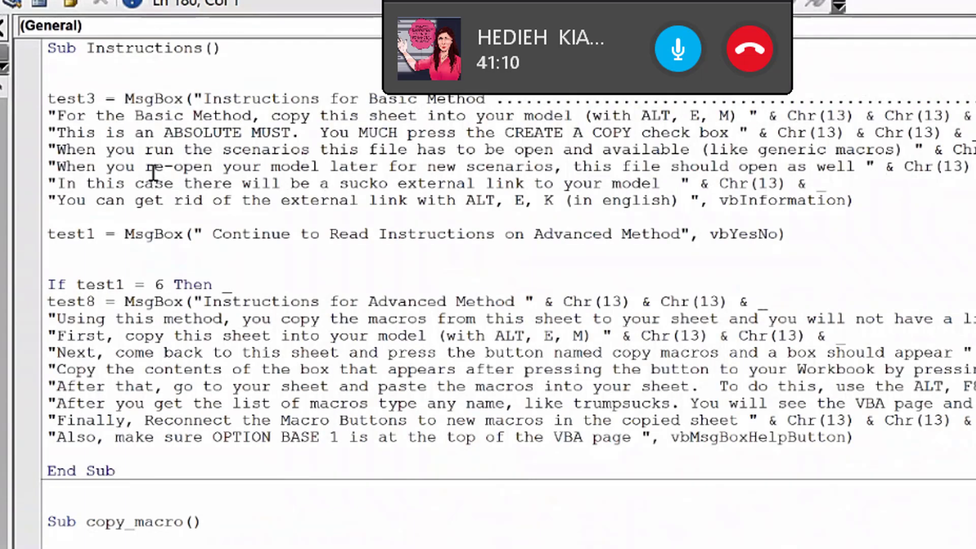
{"action": "scroll", "coordinate": [296, 358], "scroll_direction": "up", "scroll_amount": 6}
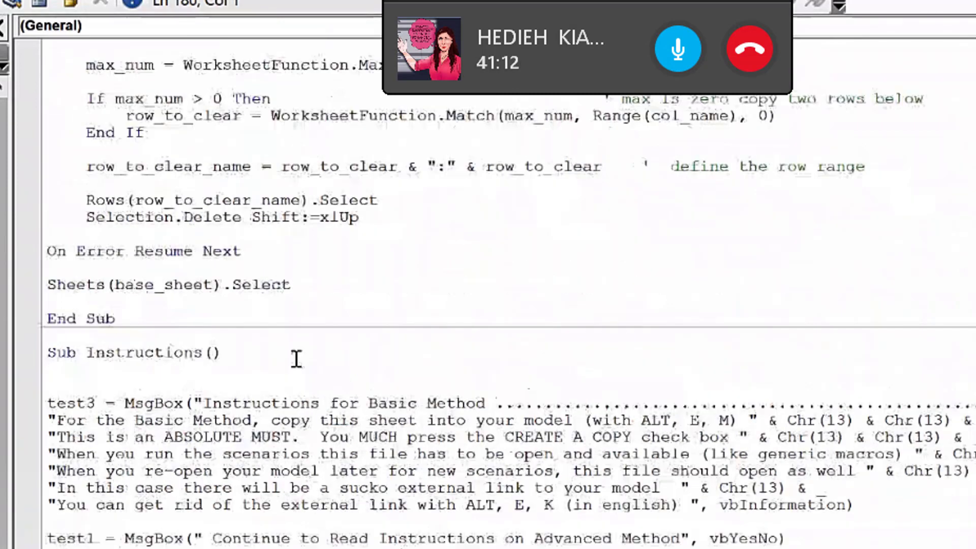
{"action": "scroll", "coordinate": [296, 358], "scroll_direction": "up", "scroll_amount": 12}
{"action": "scroll", "coordinate": [297, 359], "scroll_direction": "up", "scroll_amount": 5}
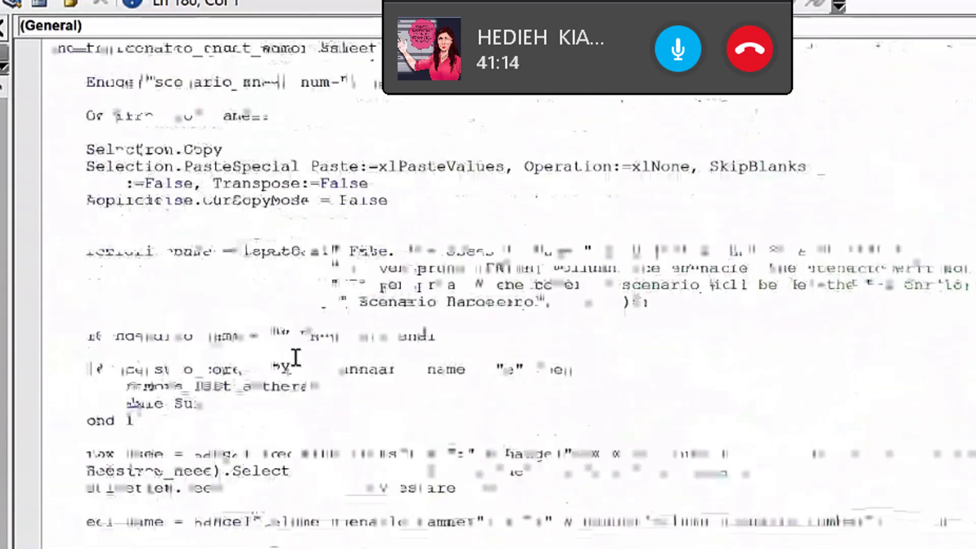
{"action": "scroll", "coordinate": [296, 357], "scroll_direction": "up", "scroll_amount": 3}
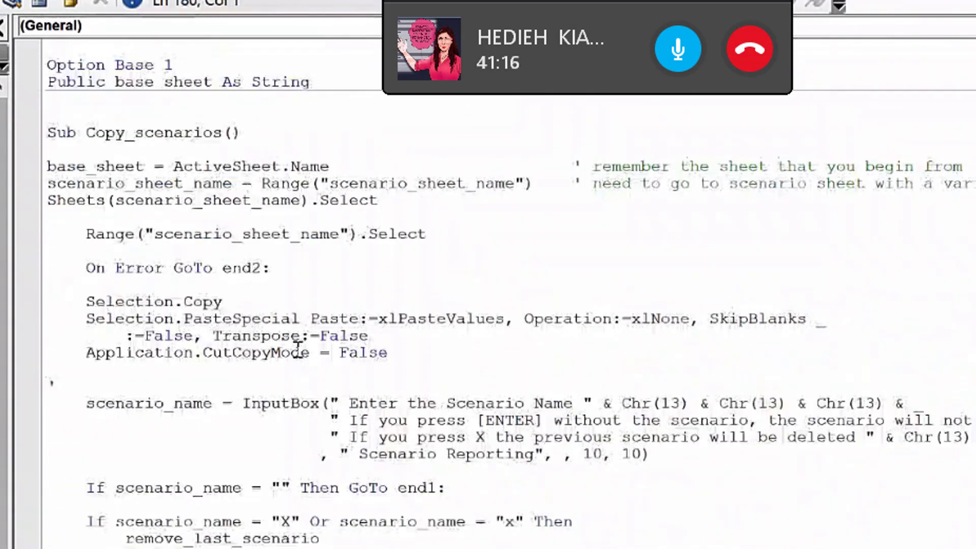
{"action": "left_click", "coordinate": [290, 335]}
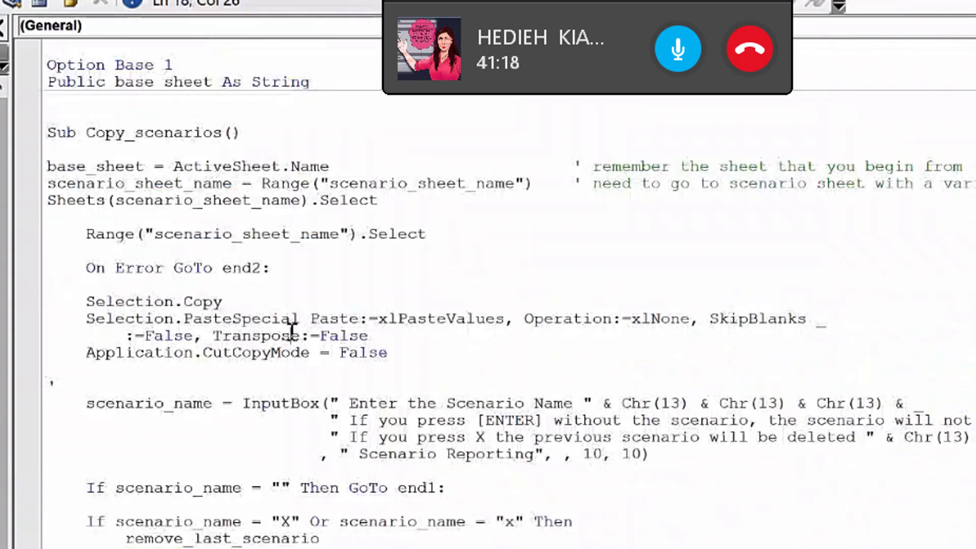
{"action": "key", "text": "alt+F11"}
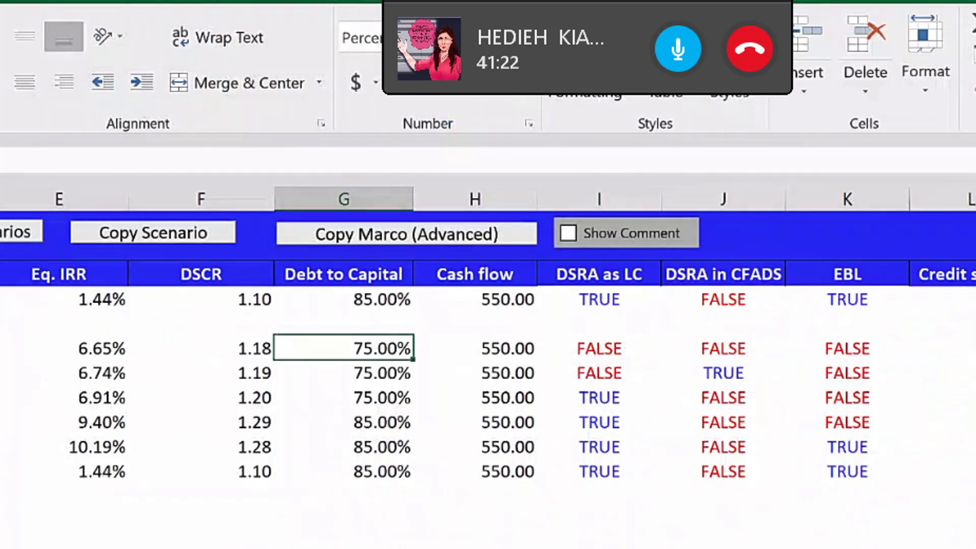
{"action": "left_click", "coordinate": [431, 370]}
{"action": "left_click", "coordinate": [331, 356]}
{"action": "left_click", "coordinate": [359, 399]}
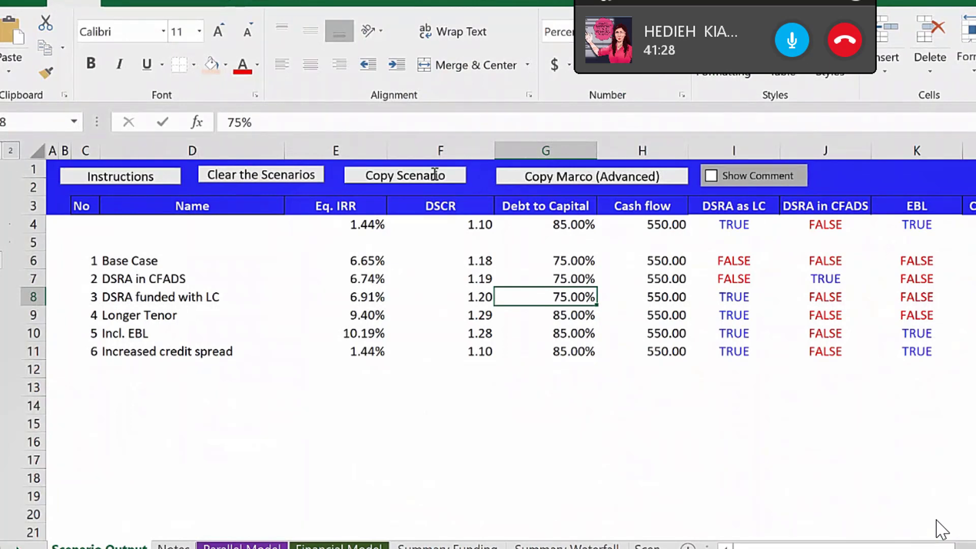
{"action": "left_click_drag", "start_coordinate": [435, 175], "coordinate": [333, 175]}
{"action": "left_click", "coordinate": [366, 333]}
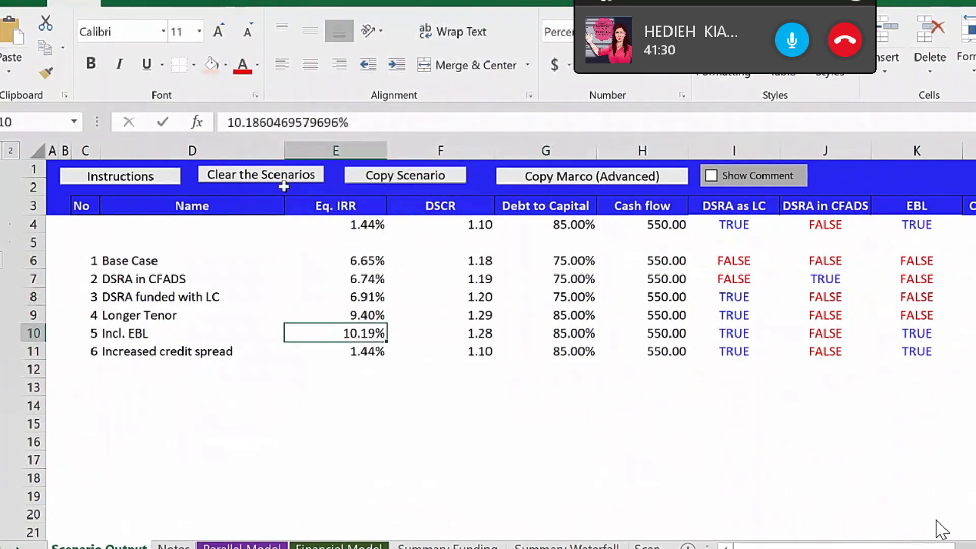
Assign the scenarios_clear macro to the Clear the Scenarios button and clear the stored scenarios with it.
{"action": "right_click", "coordinate": [291, 180]}
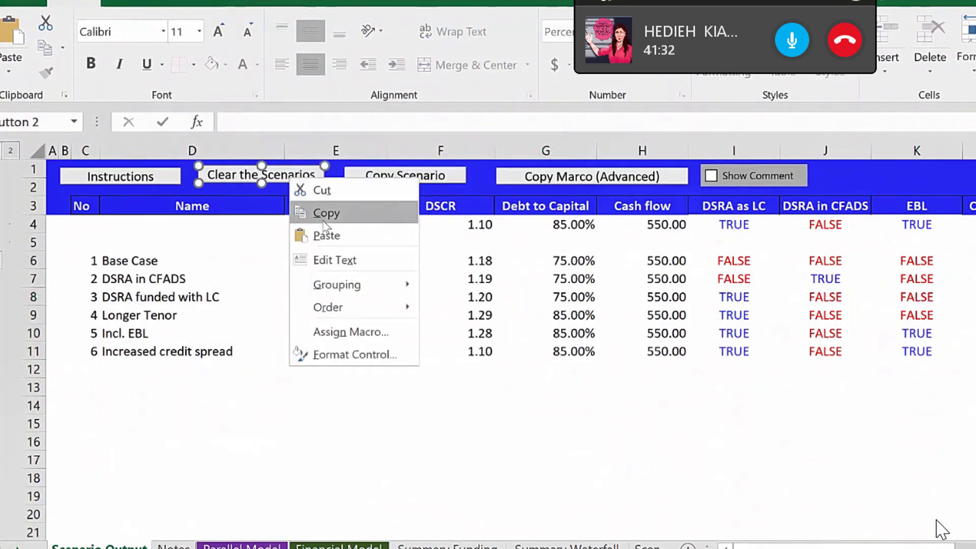
{"action": "left_click", "coordinate": [349, 333]}
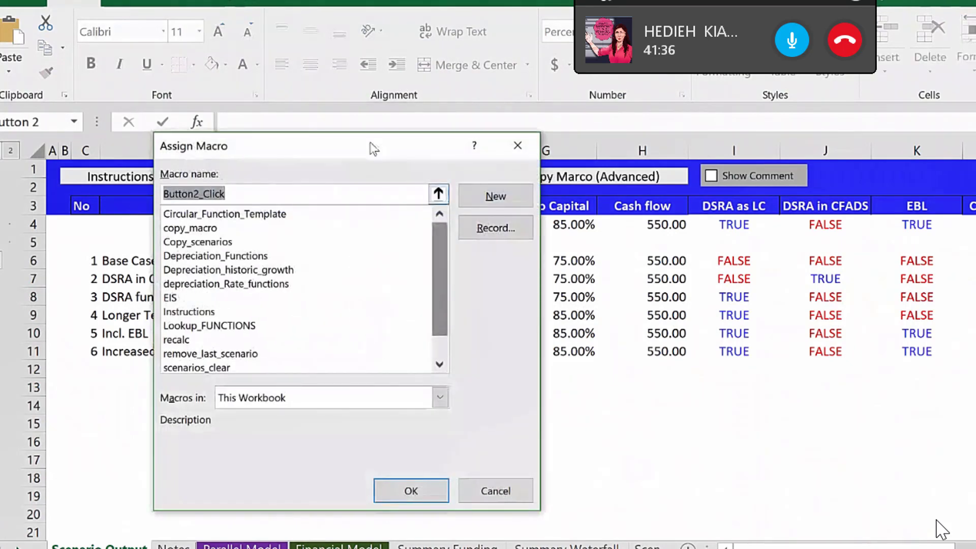
{"action": "left_click_drag", "start_coordinate": [371, 148], "coordinate": [612, 83]}
{"action": "scroll", "coordinate": [677, 193], "scroll_direction": "down", "scroll_amount": 1}
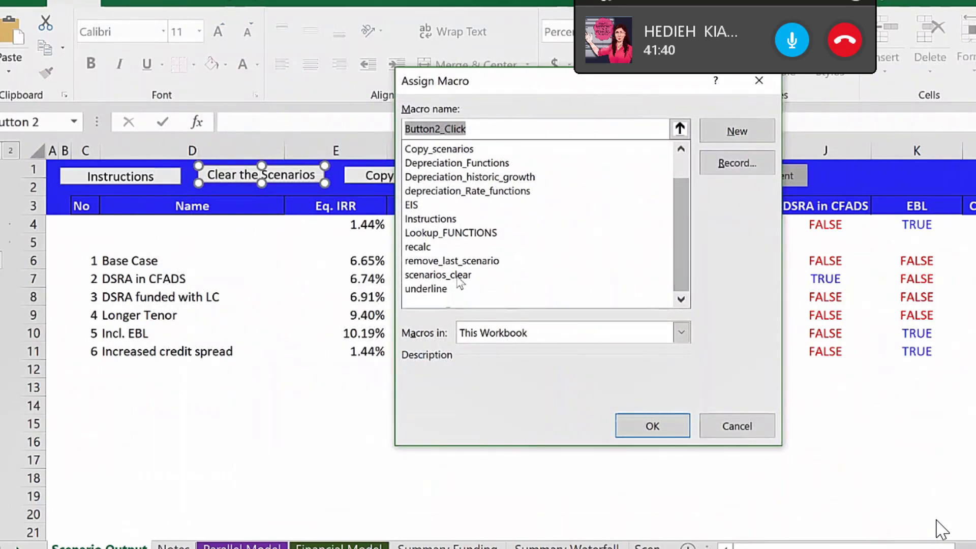
{"action": "left_click", "coordinate": [458, 277]}
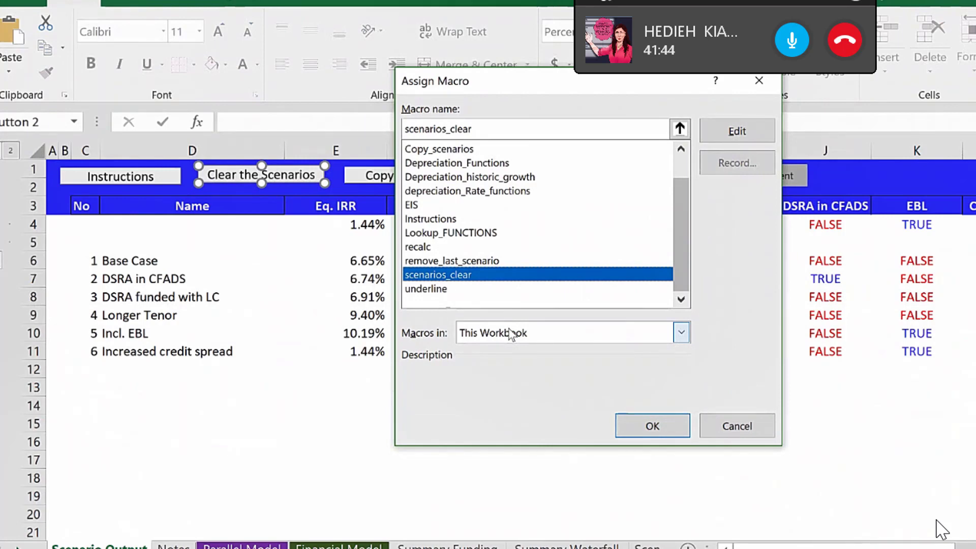
{"action": "left_click", "coordinate": [653, 432]}
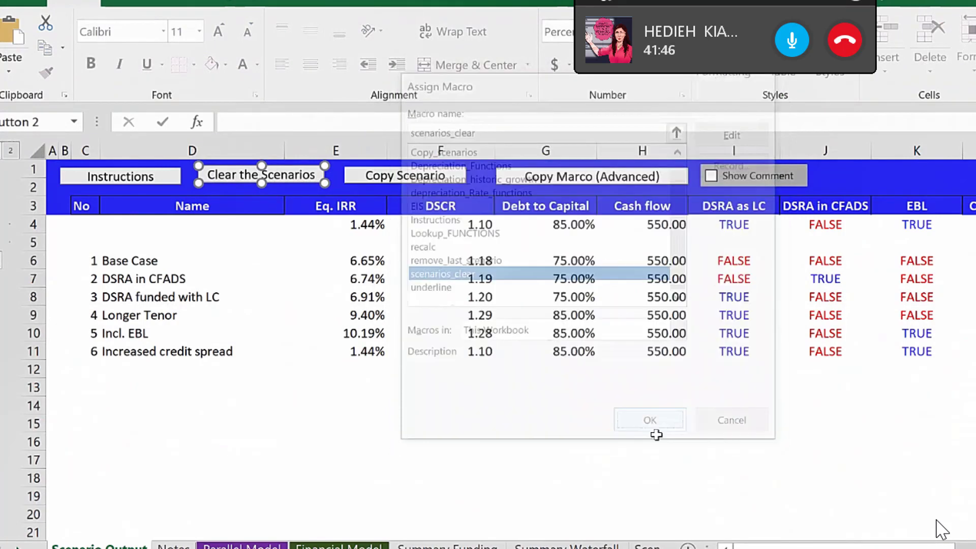
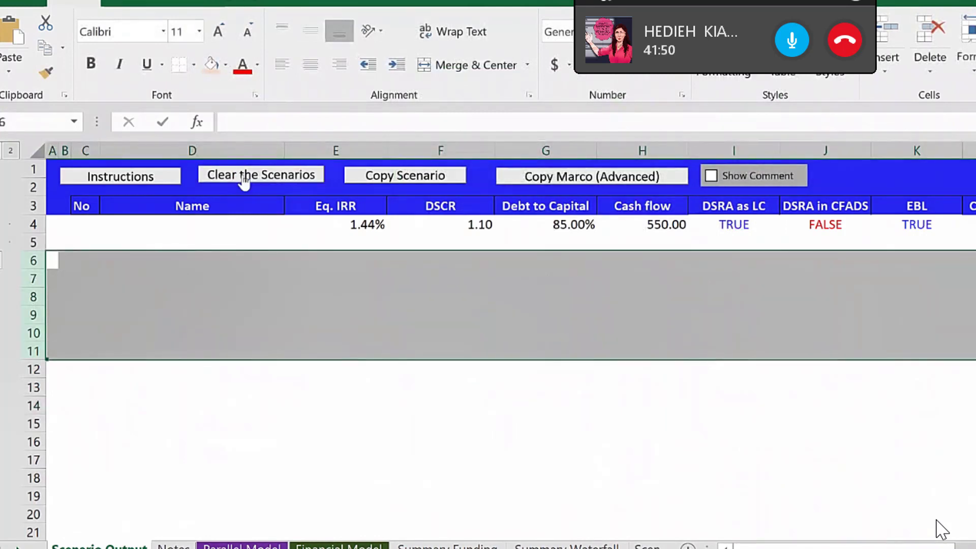
{"action": "left_click", "coordinate": [501, 305]}
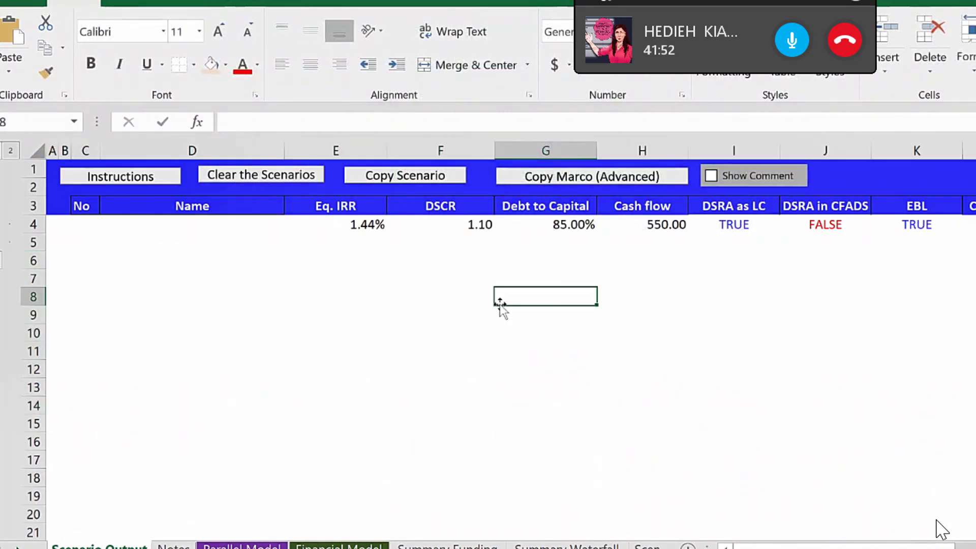
{"action": "left_click", "coordinate": [440, 256]}
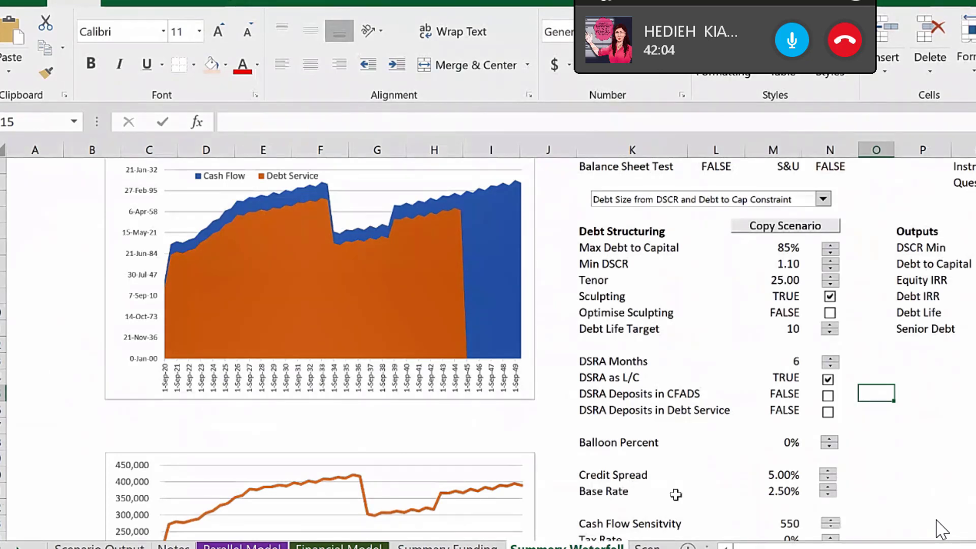
Assign the Copy_scenarios macro to the Copy Scenario button on the Summary Waterfall sheet.
{"action": "right_click", "coordinate": [799, 226]}
{"action": "right_click", "coordinate": [800, 228]}
{"action": "left_click", "coordinate": [893, 376]}
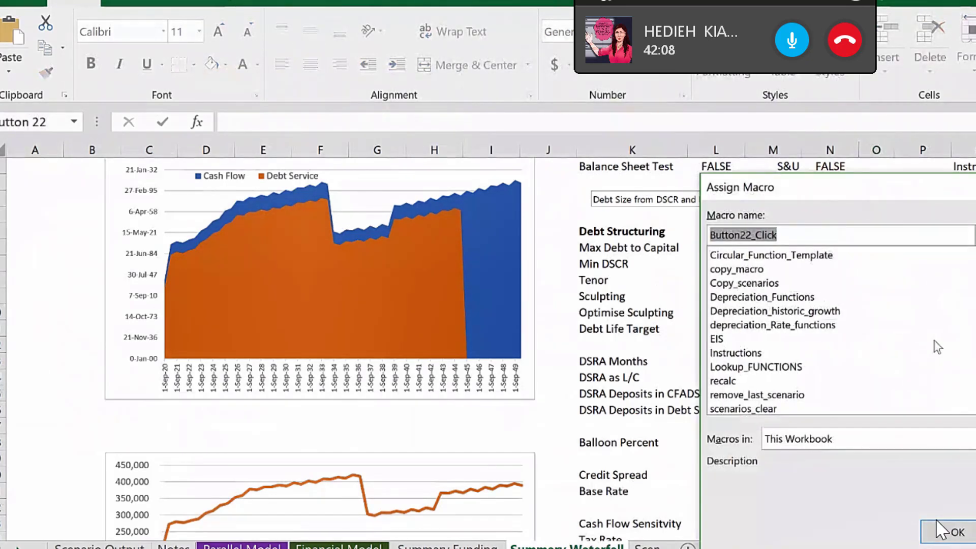
{"action": "scroll", "coordinate": [938, 346], "scroll_direction": "down", "scroll_amount": 1}
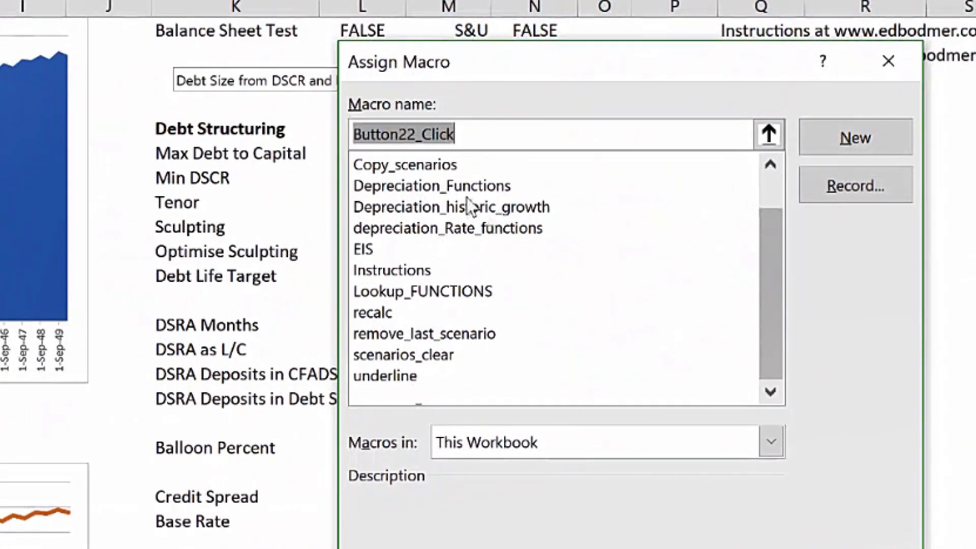
{"action": "left_click", "coordinate": [437, 164]}
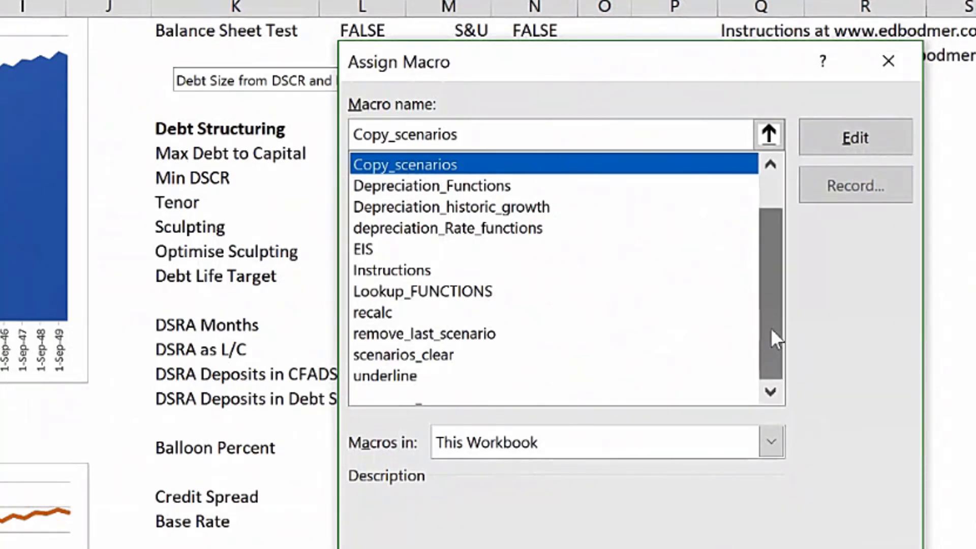
{"action": "left_click_drag", "start_coordinate": [773, 346], "coordinate": [774, 237]}
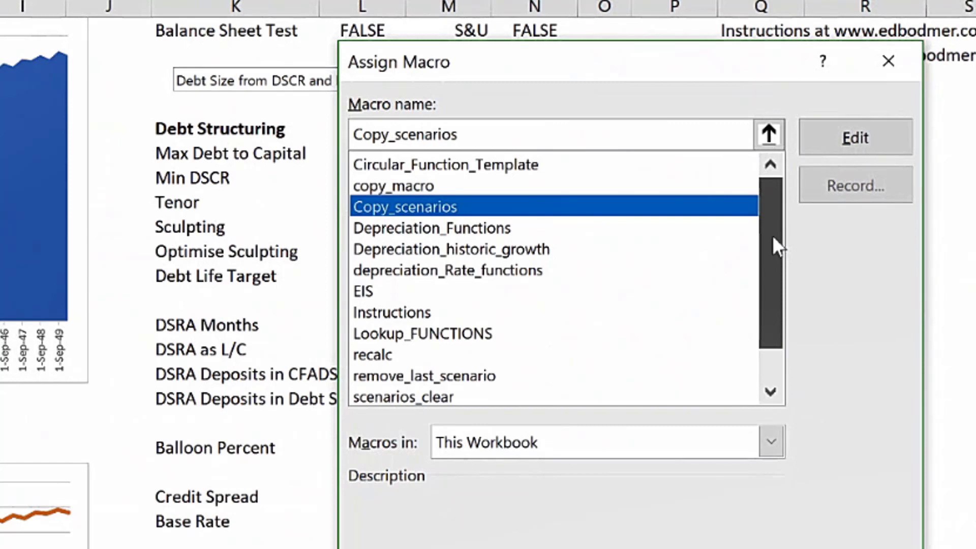
{"action": "scroll", "coordinate": [775, 274], "scroll_direction": "down", "scroll_amount": 1}
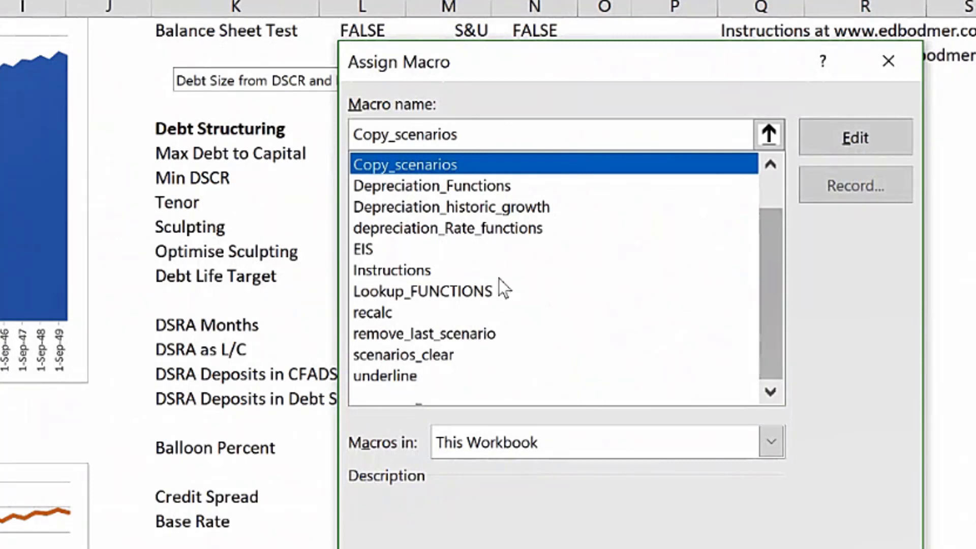
{"action": "scroll", "coordinate": [498, 279], "scroll_direction": "up", "scroll_amount": 1}
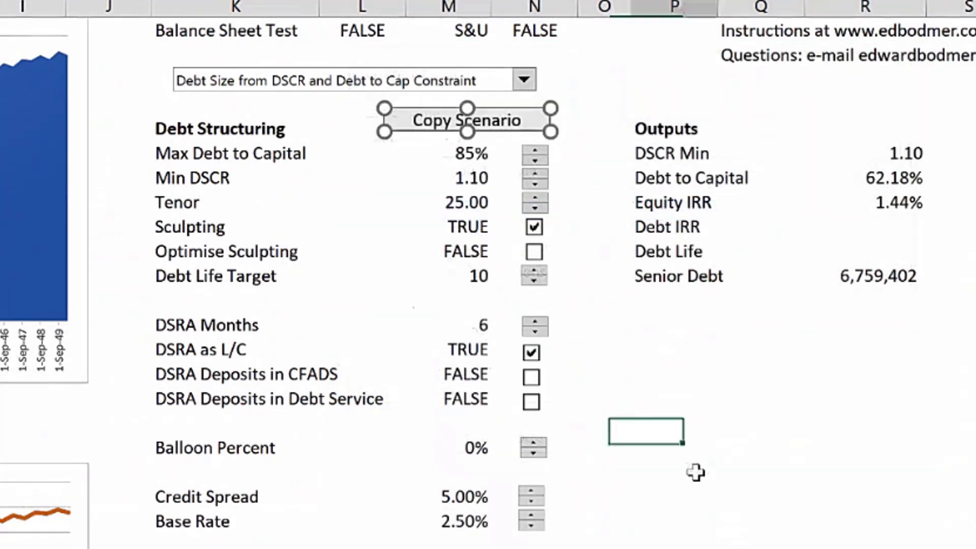
{"action": "left_click", "coordinate": [696, 470]}
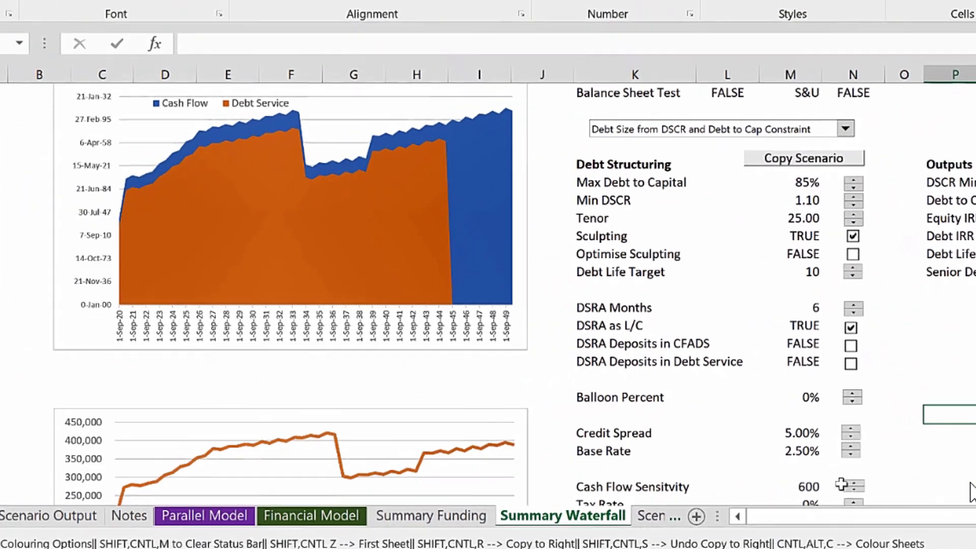
Raise the Cash Flow Sensitivity on the Summary Waterfall sheet to 690.
{"action": "left_click", "coordinate": [895, 478]}
{"action": "left_click", "coordinate": [894, 476]}
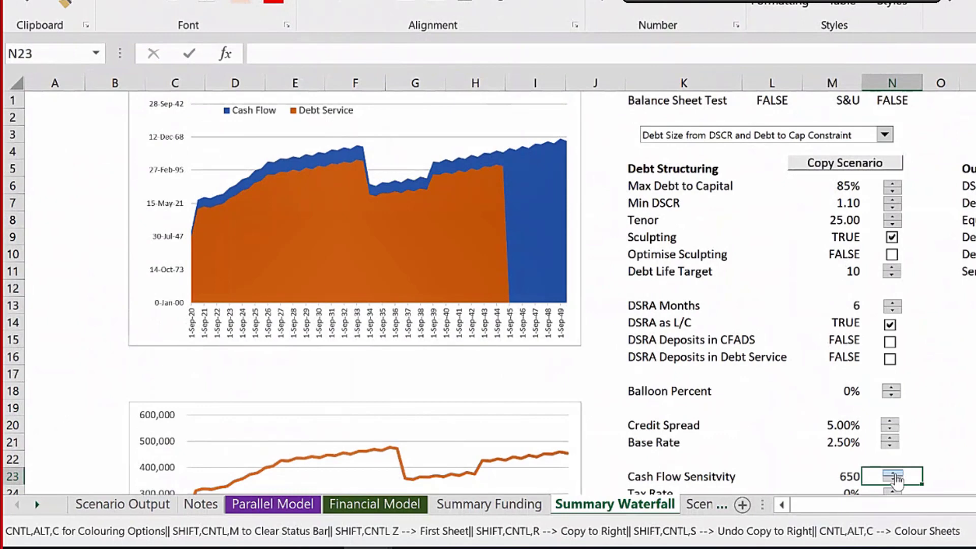
{"action": "left_click", "coordinate": [895, 476]}
{"action": "left_click", "coordinate": [894, 475]}
{"action": "left_click", "coordinate": [894, 476]}
{"action": "left_click", "coordinate": [945, 442]}
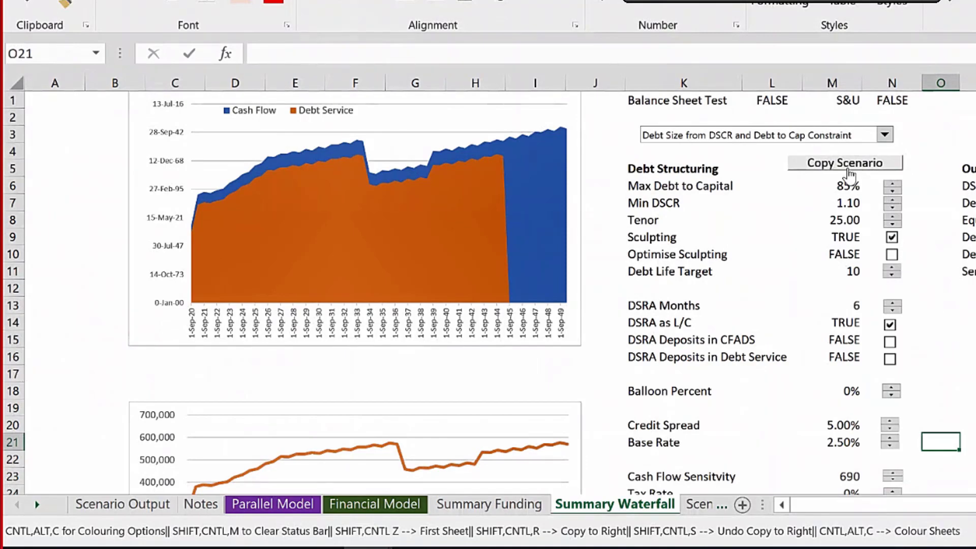
Copy the current scenario under the name Base Case and select its row on the Scenario Output sheet.
{"action": "left_click", "coordinate": [846, 164]}
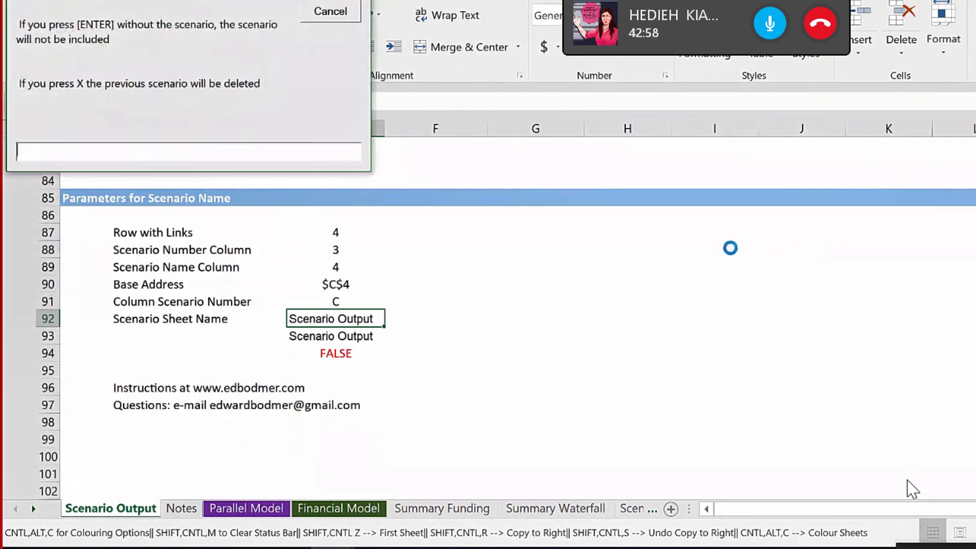
{"action": "type", "text": "Base Cas"}
{"action": "key", "text": "Return"}
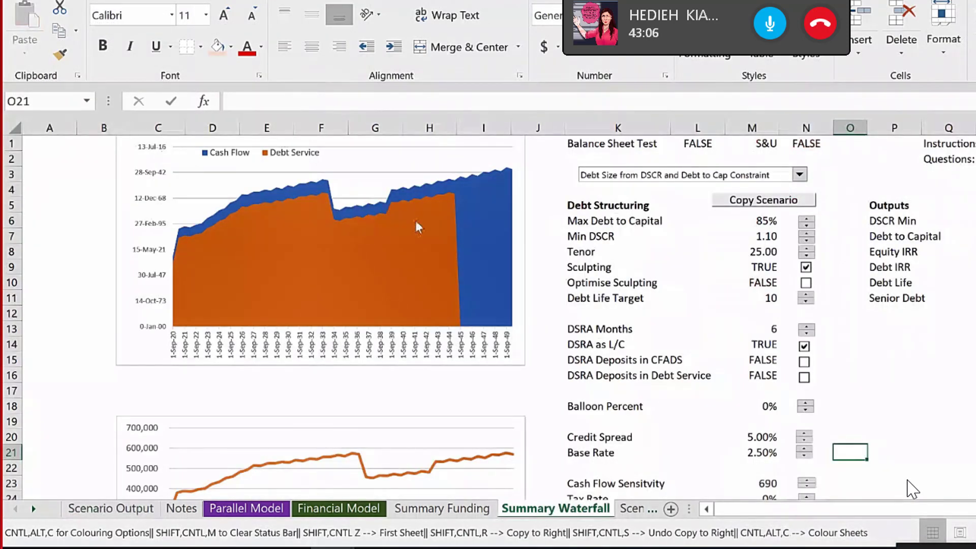
{"action": "left_click", "coordinate": [156, 510]}
{"action": "left_click", "coordinate": [279, 350]}
{"action": "left_click_drag", "start_coordinate": [127, 233], "coordinate": [966, 235]}
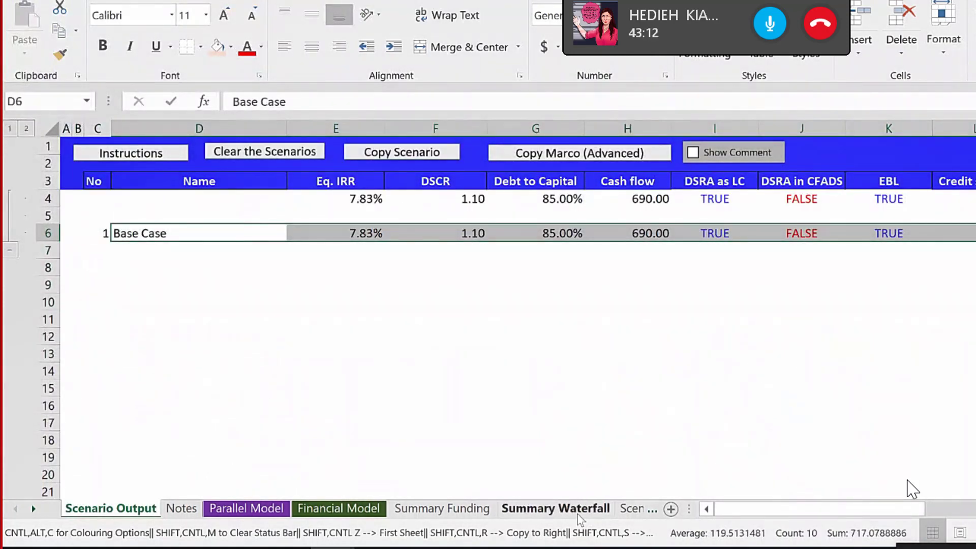
Go through the Summary Waterfall sheet to the Summary Funding sheet.
{"action": "left_click", "coordinate": [632, 508]}
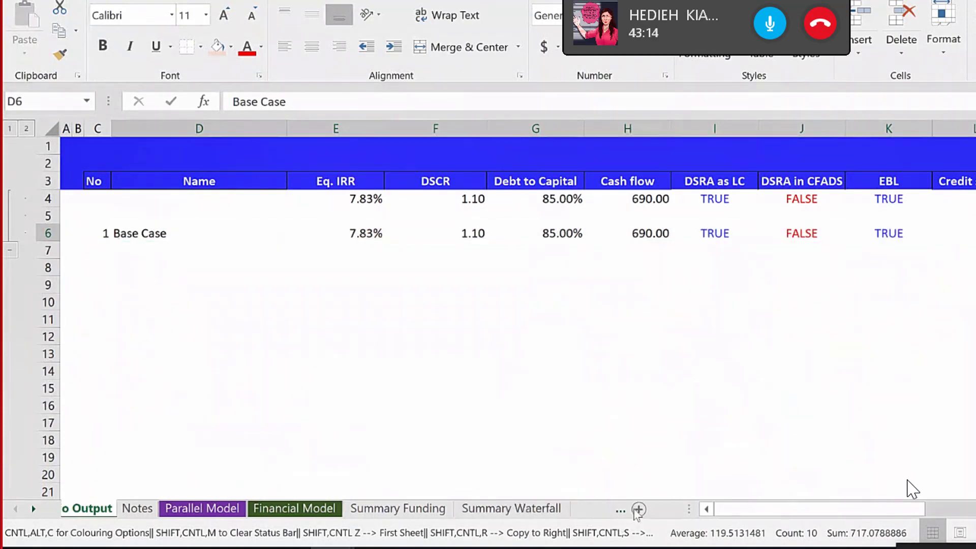
{"action": "left_click", "coordinate": [473, 510]}
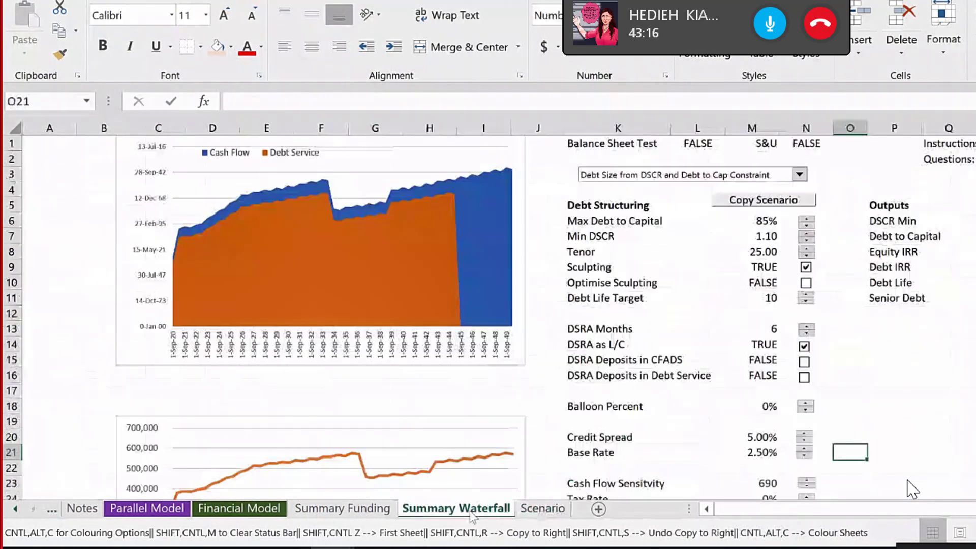
{"action": "left_click", "coordinate": [698, 344]}
{"action": "left_click", "coordinate": [376, 510]}
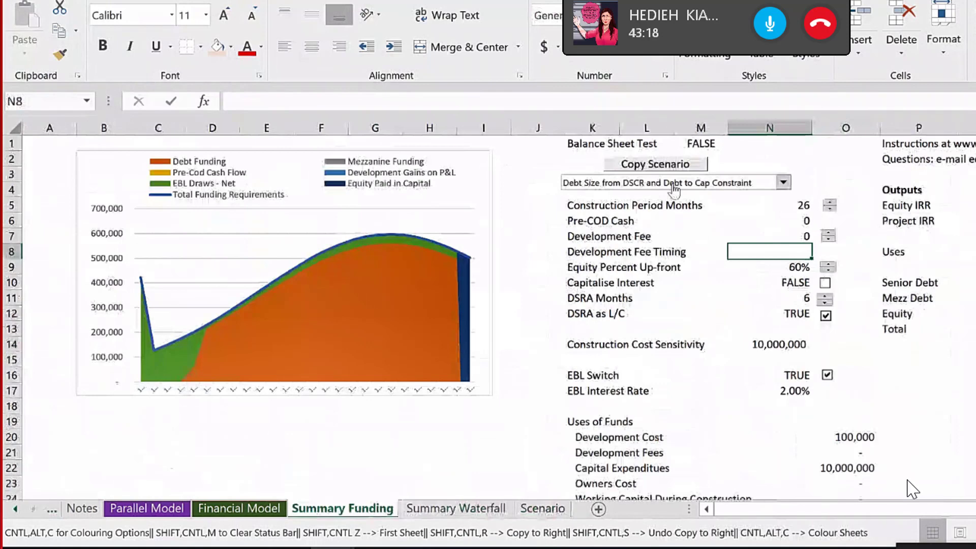
Assign the copy_macro macro to the Copy Scenario button on the Summary Funding sheet.
{"action": "right_click", "coordinate": [671, 165]}
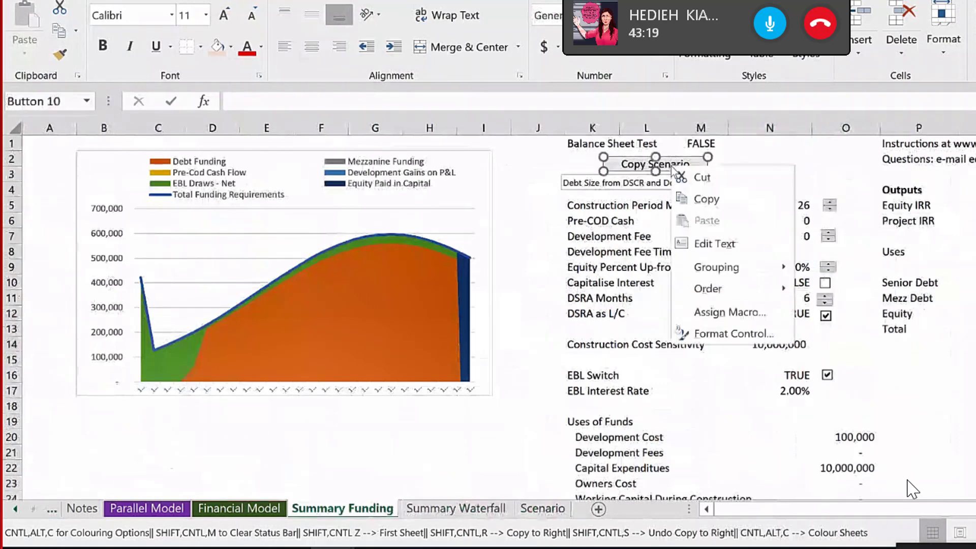
{"action": "left_click", "coordinate": [719, 312]}
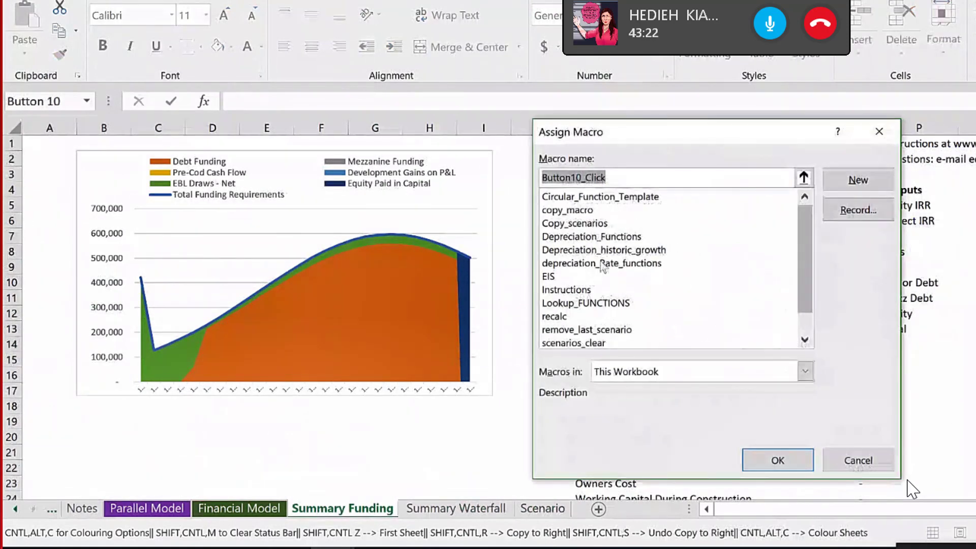
{"action": "left_click", "coordinate": [578, 211]}
{"action": "left_click", "coordinate": [795, 460]}
{"action": "left_click", "coordinate": [771, 390]}
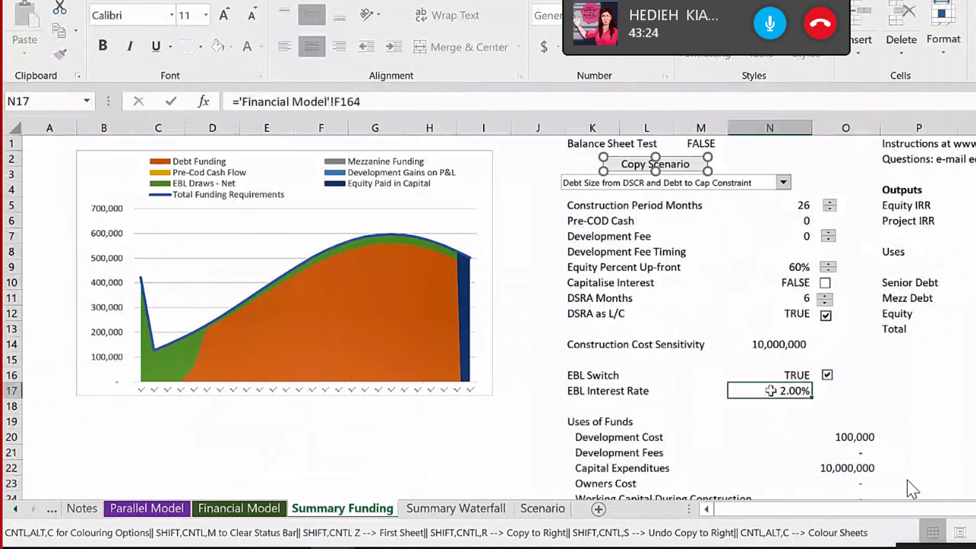
{"action": "left_click", "coordinate": [894, 391]}
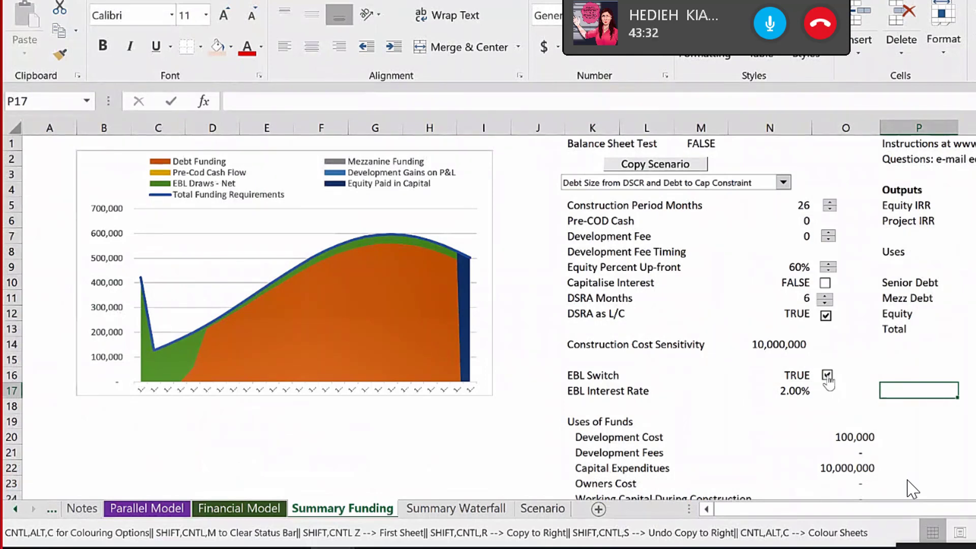
Turn off the EBL Switch and try to copy the scenario from the Summary Funding sheet.
{"action": "left_click", "coordinate": [828, 378]}
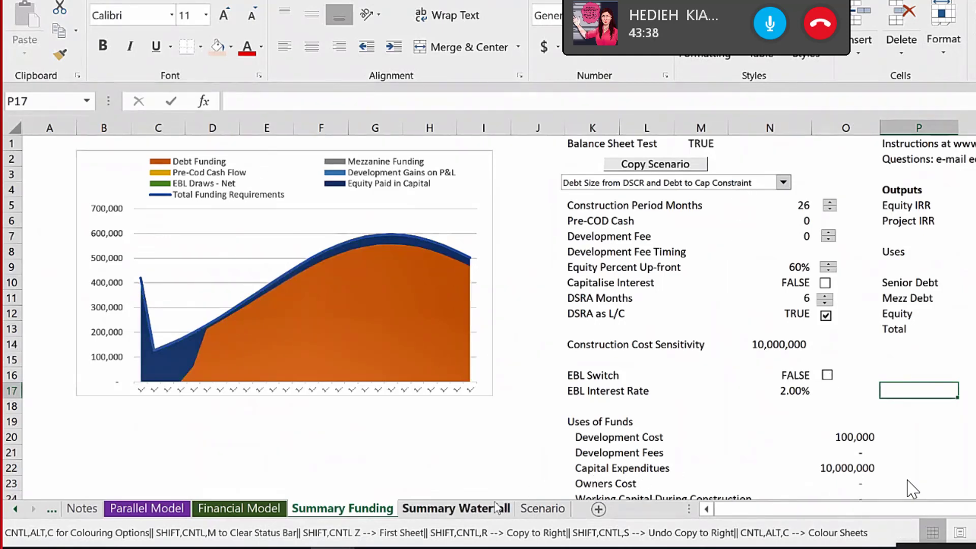
{"action": "left_click", "coordinate": [667, 164]}
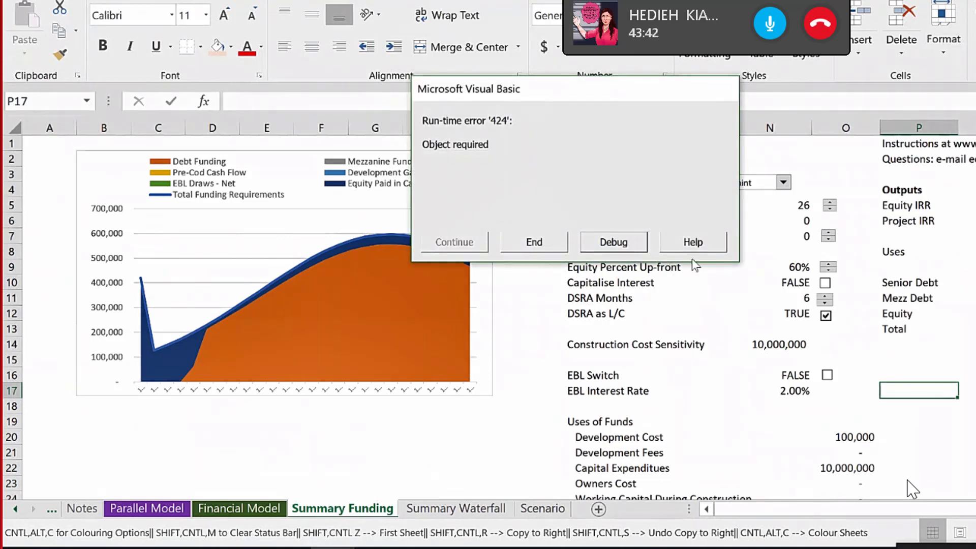
{"action": "left_click", "coordinate": [560, 244]}
{"action": "left_click", "coordinate": [701, 283]}
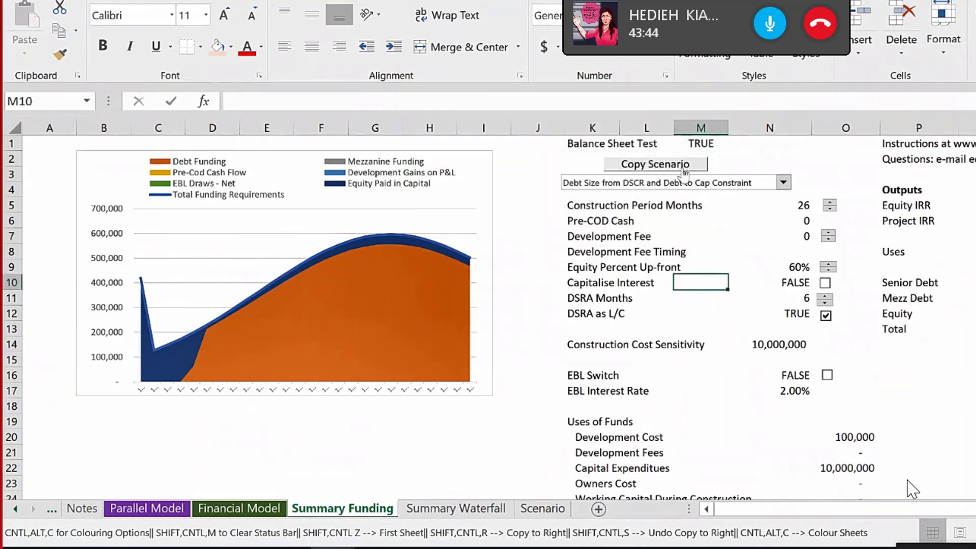
Reassign the Summary Funding sheet's Copy Scenario button to the Copy_scenarios macro.
{"action": "right_click", "coordinate": [680, 165]}
{"action": "left_click", "coordinate": [756, 324]}
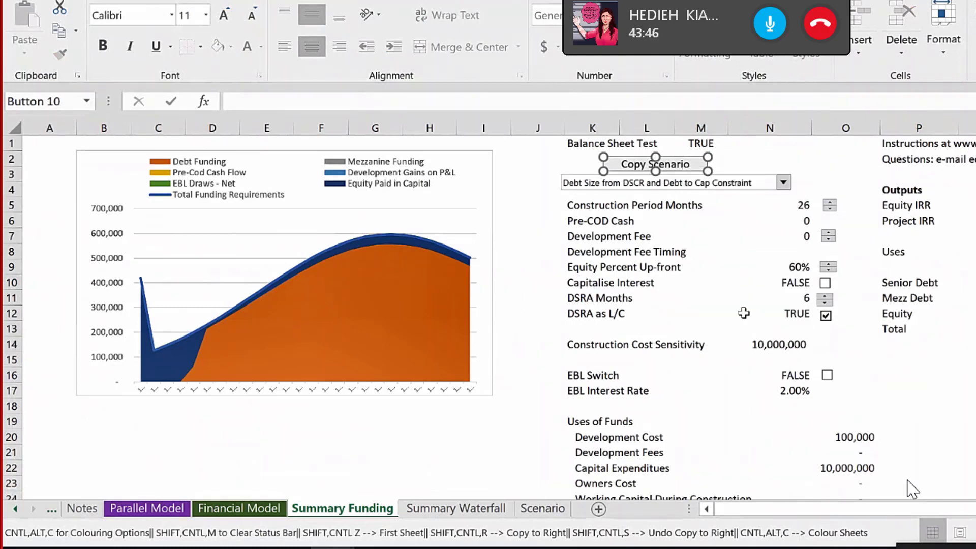
{"action": "left_click", "coordinate": [623, 217]}
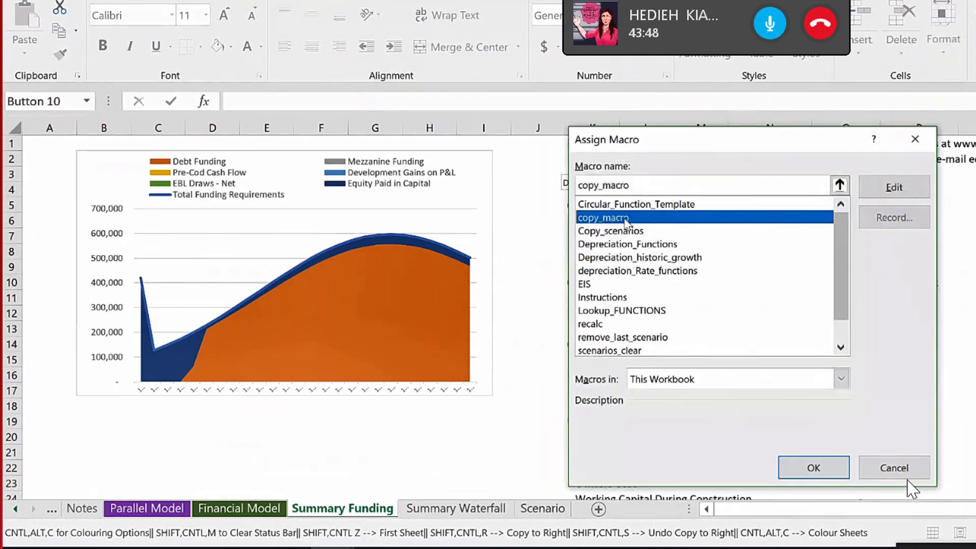
{"action": "left_click", "coordinate": [639, 233]}
{"action": "left_click", "coordinate": [840, 477]}
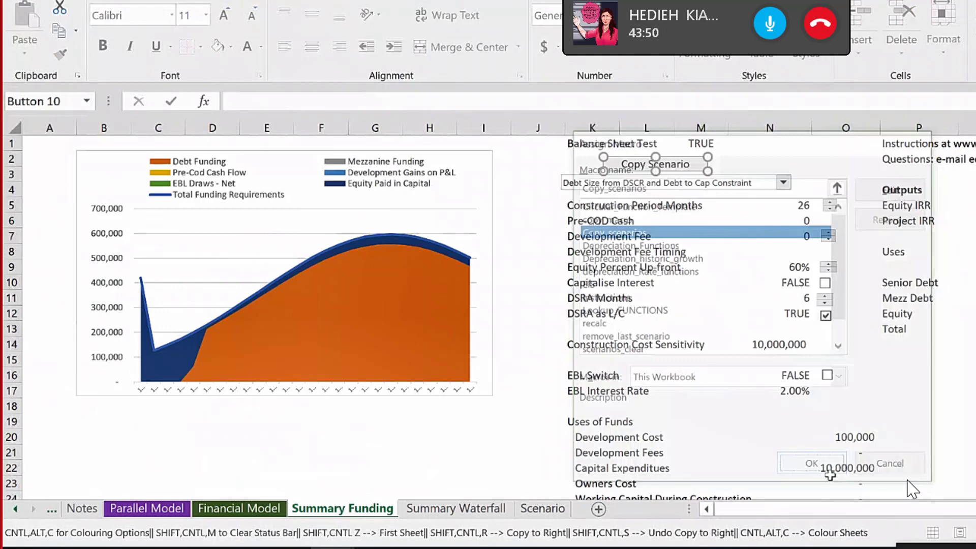
{"action": "left_click", "coordinate": [770, 437]}
Copy the scenario with the EBL switched off under the name Excl. EBL.
{"action": "left_click", "coordinate": [688, 162]}
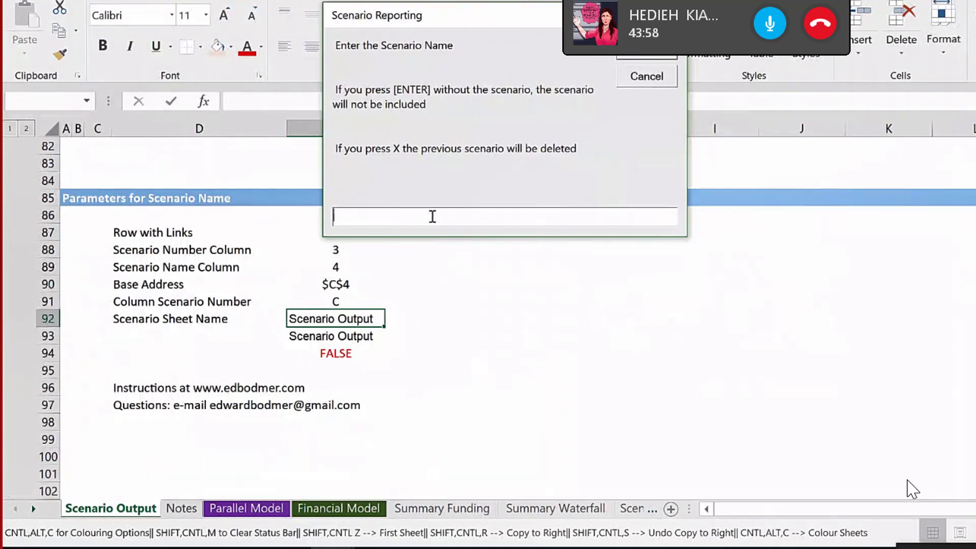
{"action": "type", "text": "Excl. EBL"}
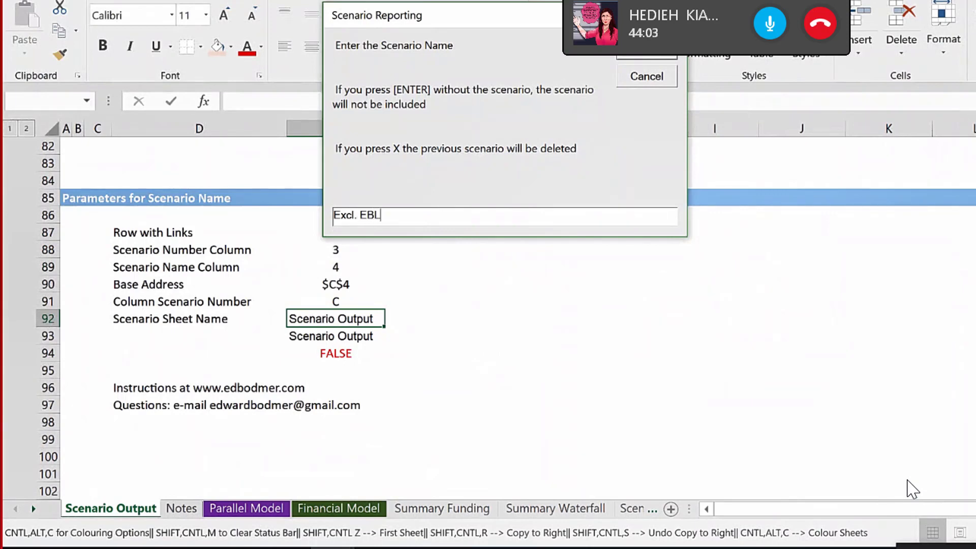
{"action": "key", "text": "Return"}
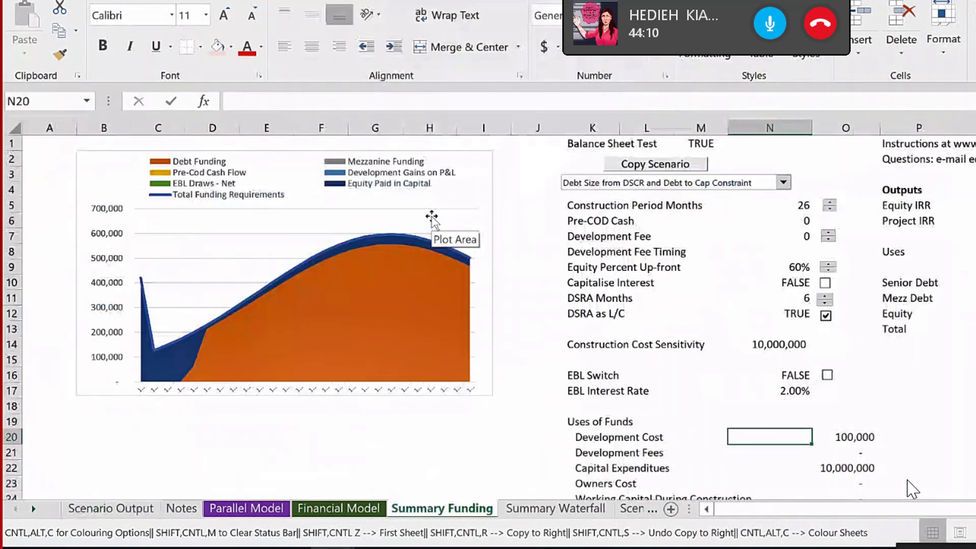
Lower the Max Debt to Capital on the Summary Waterfall sheet to 70%.
{"action": "left_click", "coordinate": [870, 397]}
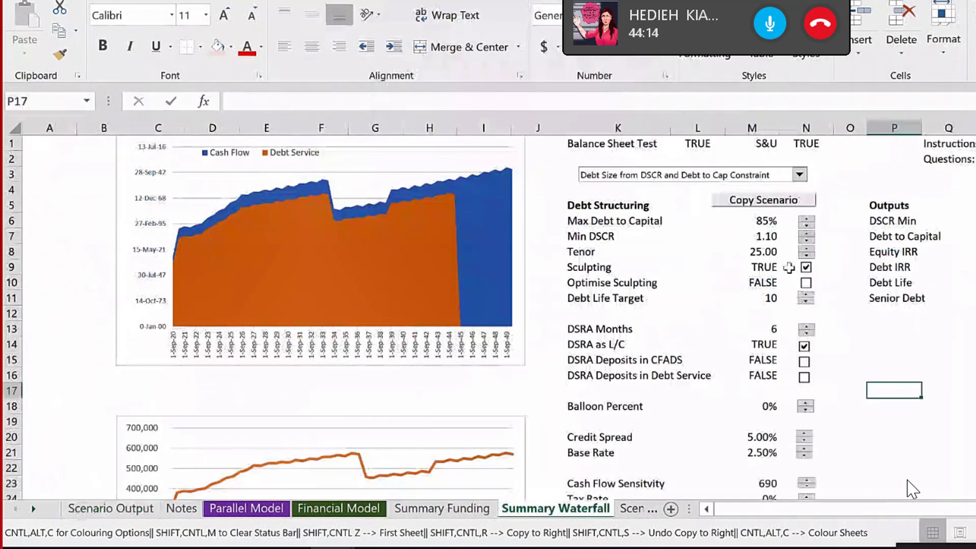
{"action": "left_click", "coordinate": [805, 225]}
{"action": "left_click", "coordinate": [805, 226]}
{"action": "left_click", "coordinate": [805, 226]}
{"action": "left_click", "coordinate": [805, 225]}
{"action": "left_click", "coordinate": [804, 226]}
{"action": "left_click", "coordinate": [805, 226]}
{"action": "left_click", "coordinate": [805, 226]}
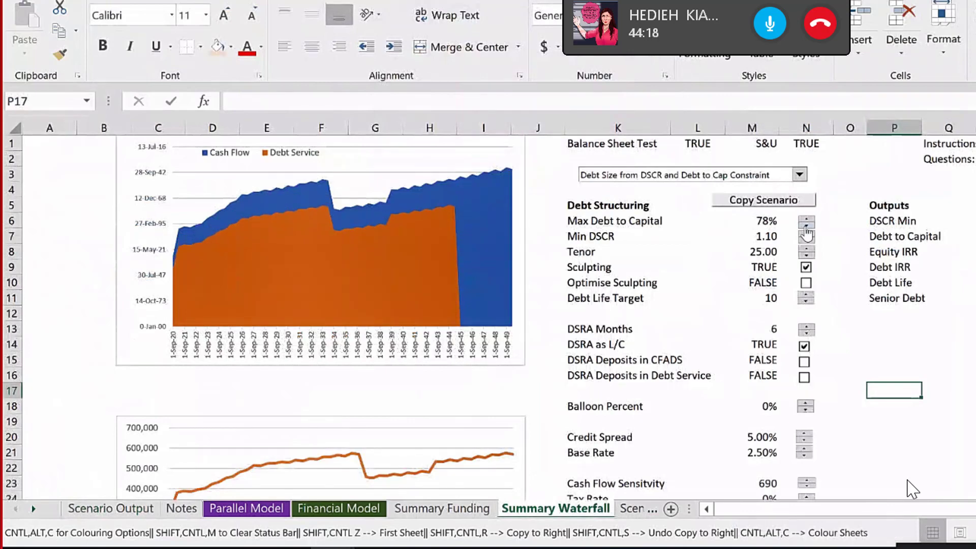
{"action": "left_click", "coordinate": [805, 226]}
{"action": "left_click", "coordinate": [805, 225]}
{"action": "left_click", "coordinate": [805, 226]}
{"action": "left_click", "coordinate": [806, 227]}
{"action": "left_click", "coordinate": [806, 227]}
{"action": "left_click", "coordinate": [806, 227]}
{"action": "left_click", "coordinate": [806, 227]}
Copy the scenario with the reduced debt ratio under the name 70% gearing.
{"action": "left_click", "coordinate": [770, 201]}
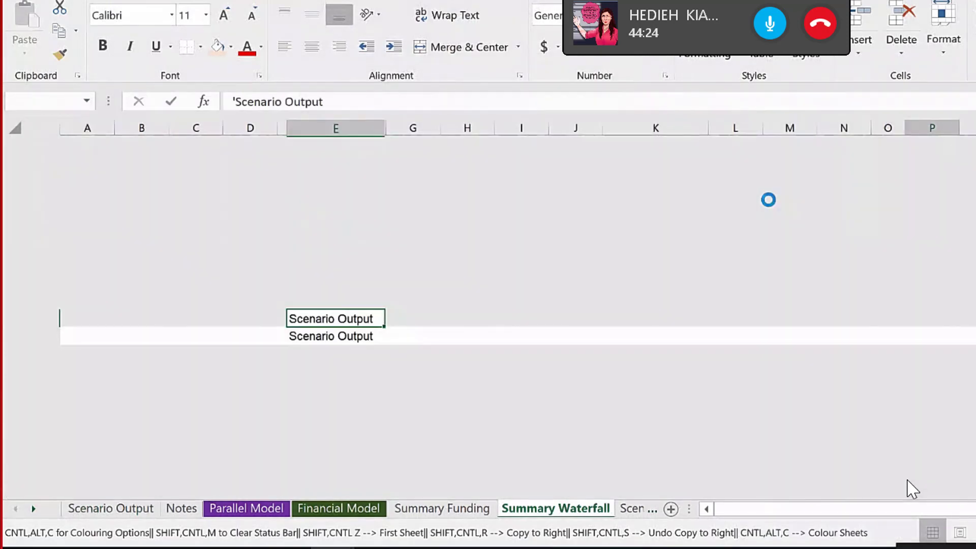
{"action": "type", "text": "70% gear"}
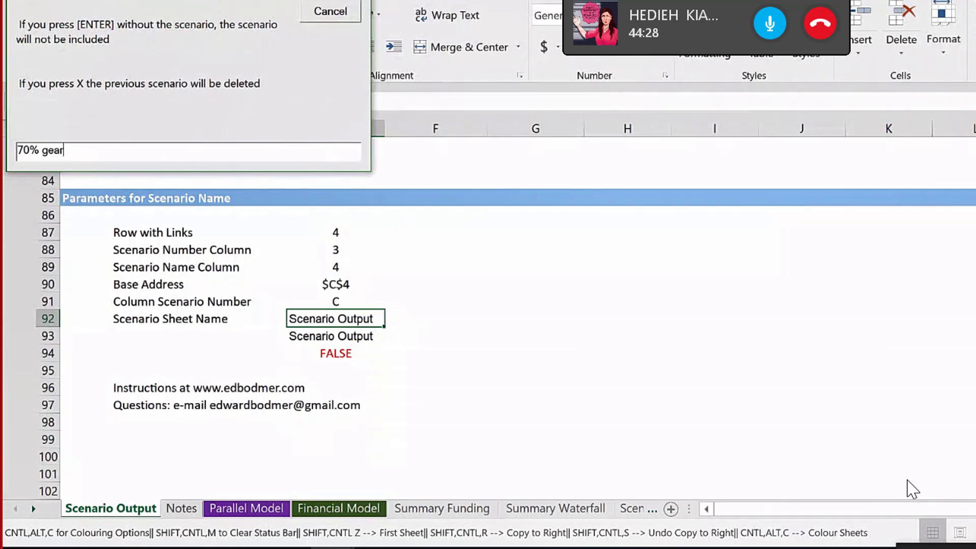
{"action": "type", "text": "ing"}
{"action": "key", "text": "Return"}
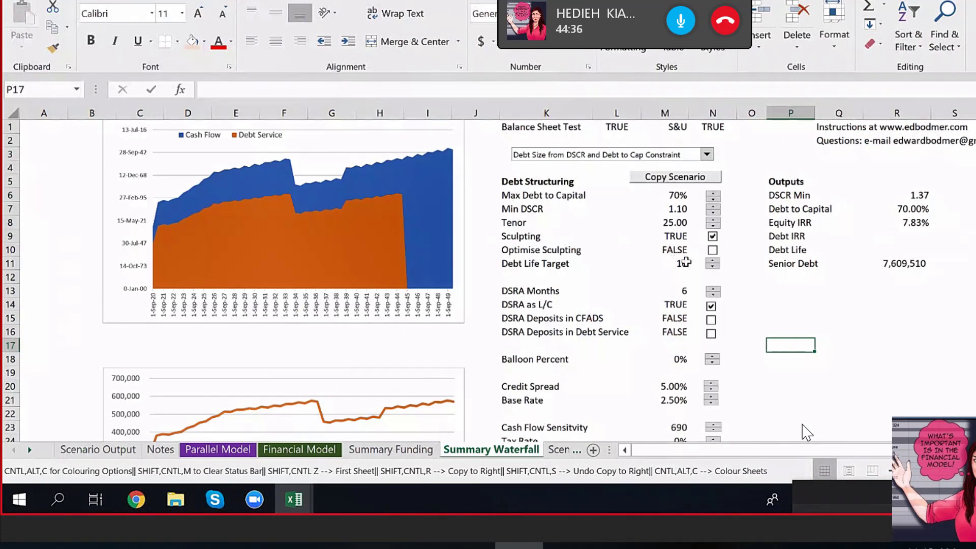
Raise the Min DSCR on the Summary Waterfall sheet to 1.50.
{"action": "left_click", "coordinate": [680, 211]}
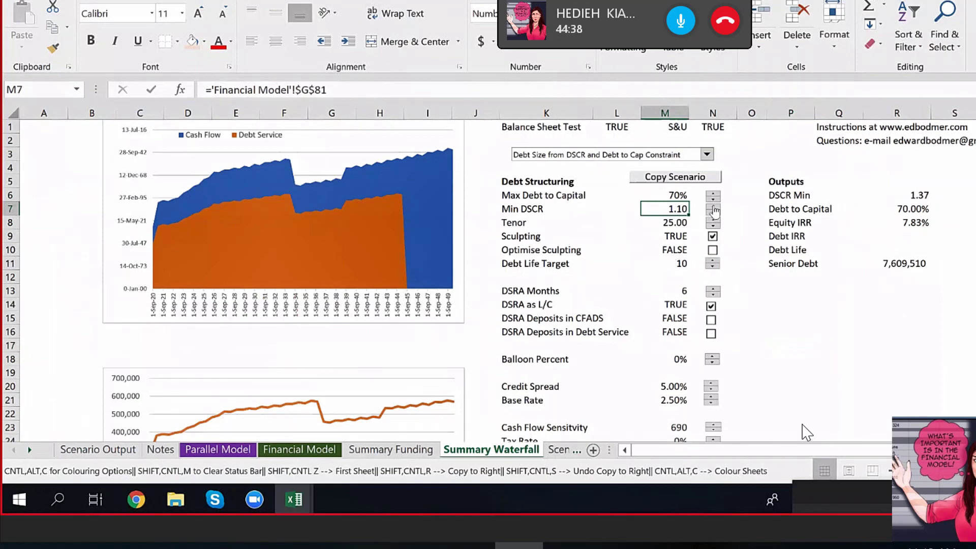
{"action": "left_click", "coordinate": [714, 207]}
{"action": "left_click", "coordinate": [713, 208]}
{"action": "left_click", "coordinate": [713, 207]}
{"action": "left_click", "coordinate": [713, 207]}
{"action": "left_click", "coordinate": [714, 207]}
{"action": "left_click", "coordinate": [714, 208]}
{"action": "left_click", "coordinate": [714, 208]}
{"action": "left_click", "coordinate": [713, 208]}
{"action": "left_click", "coordinate": [713, 207]}
{"action": "left_click", "coordinate": [714, 207]}
{"action": "left_click", "coordinate": [714, 207]}
{"action": "left_click", "coordinate": [713, 207]}
{"action": "left_click", "coordinate": [713, 207]}
{"action": "left_click", "coordinate": [714, 208]}
{"action": "left_click", "coordinate": [713, 207]}
{"action": "left_click", "coordinate": [714, 207]}
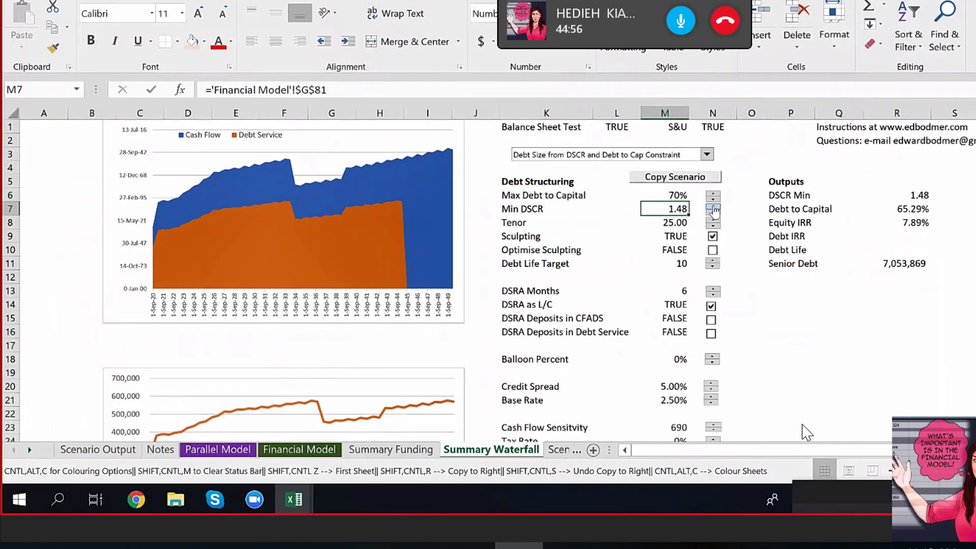
{"action": "left_click", "coordinate": [714, 207]}
{"action": "left_click", "coordinate": [714, 207]}
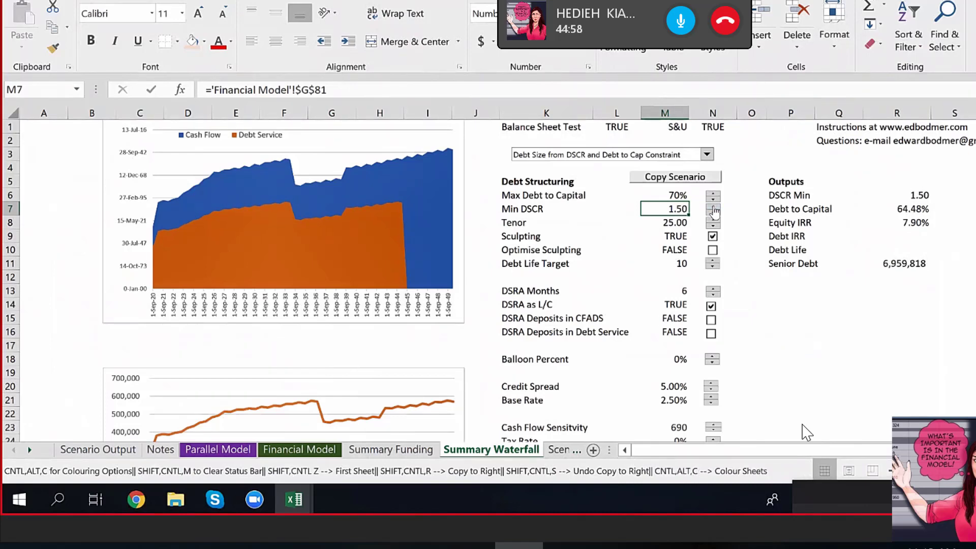
{"action": "left_click", "coordinate": [806, 321]}
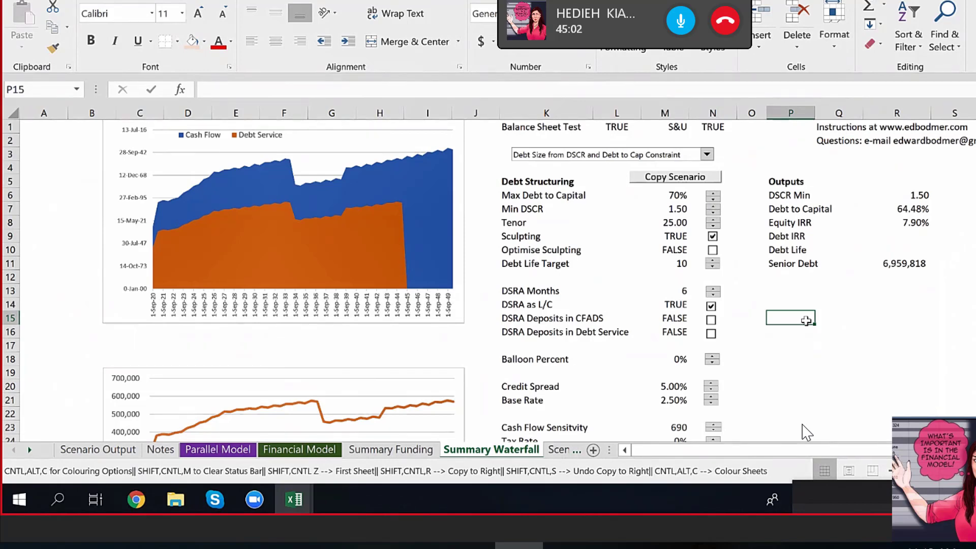
Copy the scenario with the raised minimum DSCR under the name Min DSCR of 1.5 x.
{"action": "left_click", "coordinate": [893, 209]}
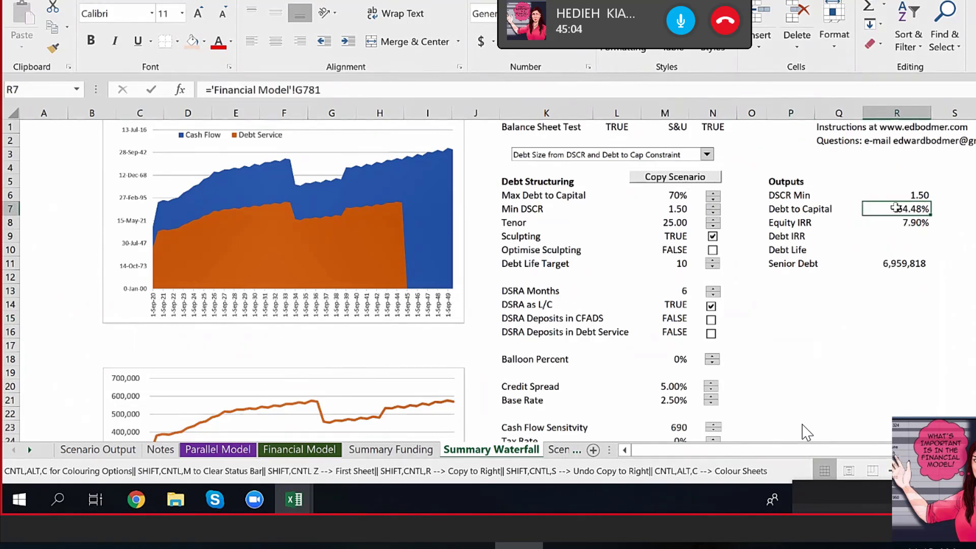
{"action": "left_click", "coordinate": [683, 179]}
{"action": "left_click", "coordinate": [683, 178]}
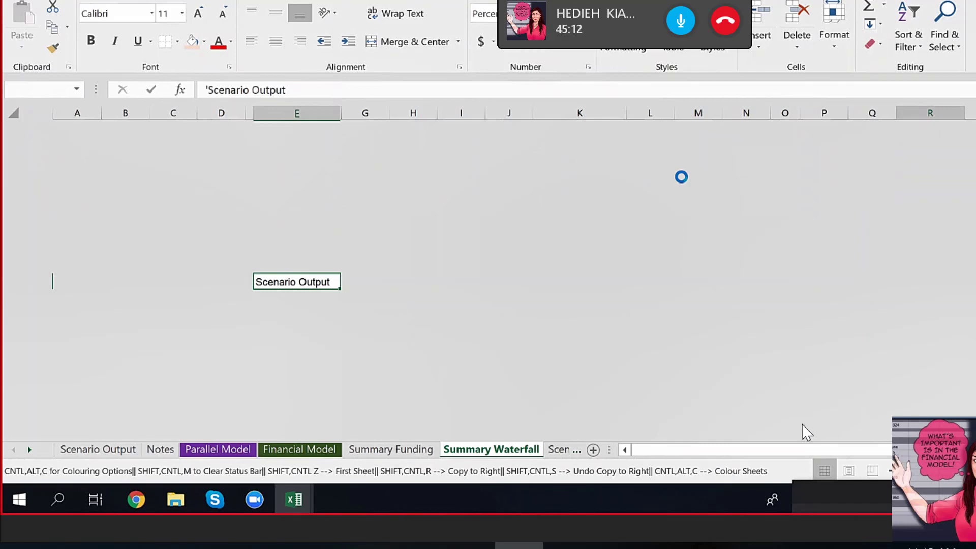
{"action": "type", "text": "Min DSCR of 1.5"}
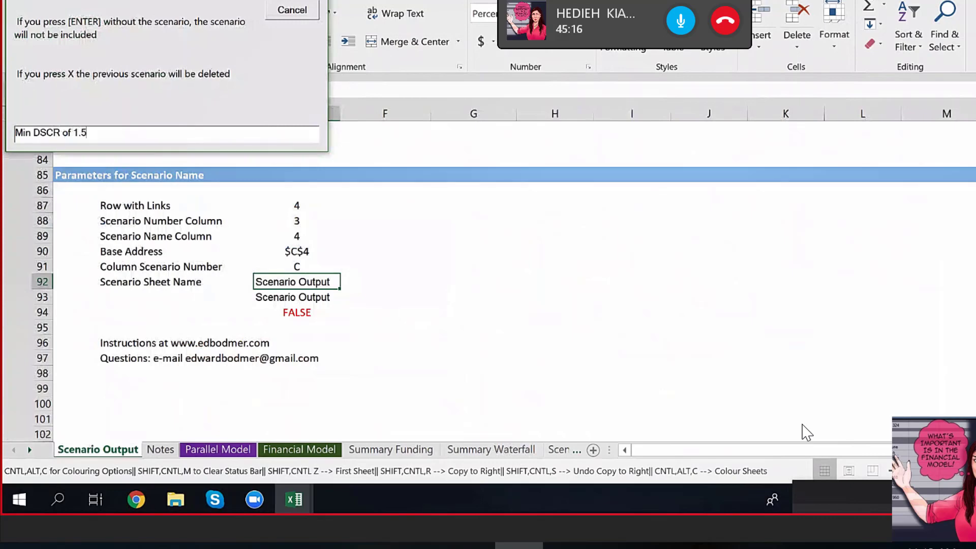
{"action": "type", "text": " x"}
{"action": "key", "text": "Return"}
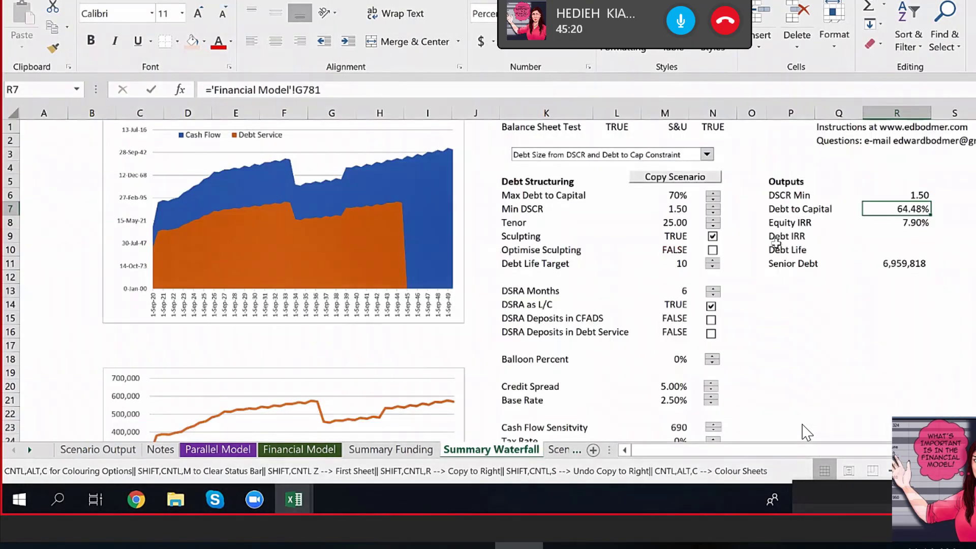
Lower the Credit Spread on the Summary Waterfall sheet to 2.00%.
{"action": "left_click", "coordinate": [628, 238]}
{"action": "left_click", "coordinate": [711, 390]}
{"action": "left_click", "coordinate": [710, 390]}
{"action": "left_click", "coordinate": [710, 389]}
{"action": "left_click", "coordinate": [711, 389]}
{"action": "left_click", "coordinate": [710, 389]}
{"action": "left_click", "coordinate": [711, 390]}
{"action": "left_click", "coordinate": [710, 390]}
{"action": "left_click", "coordinate": [711, 389]}
{"action": "left_click", "coordinate": [710, 389]}
{"action": "left_click", "coordinate": [710, 389]}
{"action": "left_click", "coordinate": [710, 390]}
{"action": "left_click", "coordinate": [710, 390]}
{"action": "left_click", "coordinate": [711, 389]}
{"action": "left_click", "coordinate": [710, 390]}
{"action": "left_click", "coordinate": [711, 390]}
{"action": "left_click", "coordinate": [710, 389]}
{"action": "left_click", "coordinate": [711, 390]}
{"action": "left_click", "coordinate": [710, 390]}
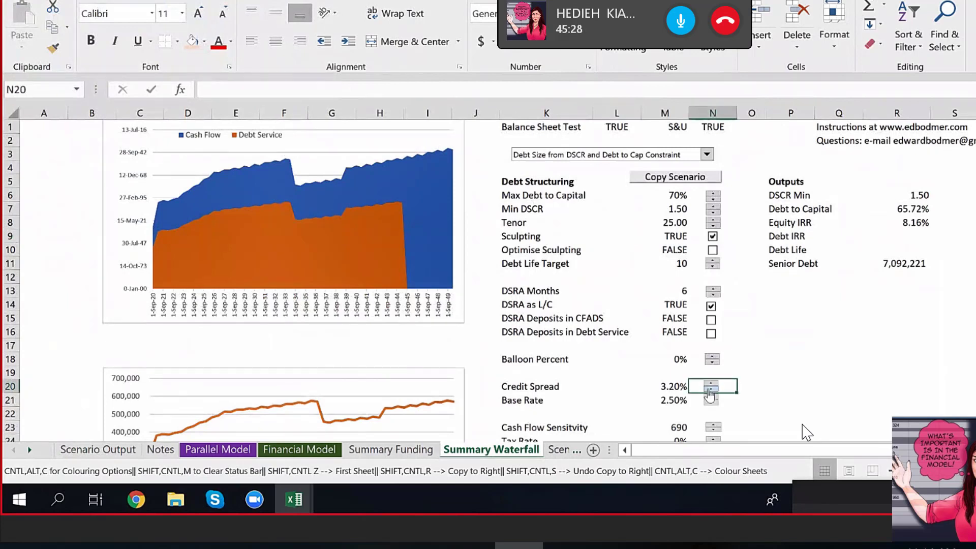
{"action": "left_click", "coordinate": [711, 390]}
{"action": "left_click", "coordinate": [710, 389]}
{"action": "left_click", "coordinate": [711, 390]}
{"action": "left_click", "coordinate": [710, 390]}
{"action": "left_click", "coordinate": [711, 390]}
{"action": "left_click", "coordinate": [711, 390]}
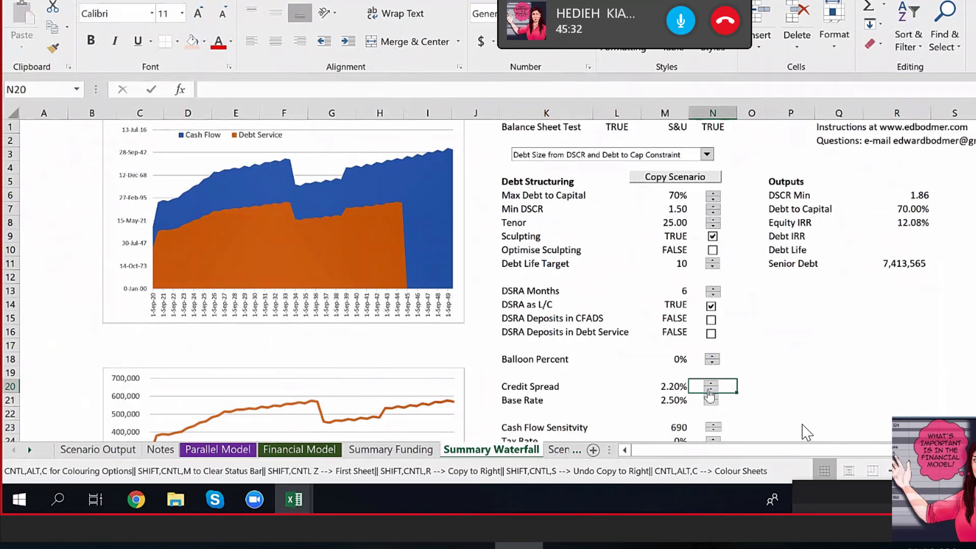
{"action": "left_click", "coordinate": [710, 390]}
{"action": "left_click", "coordinate": [710, 390]}
{"action": "left_click", "coordinate": [710, 390]}
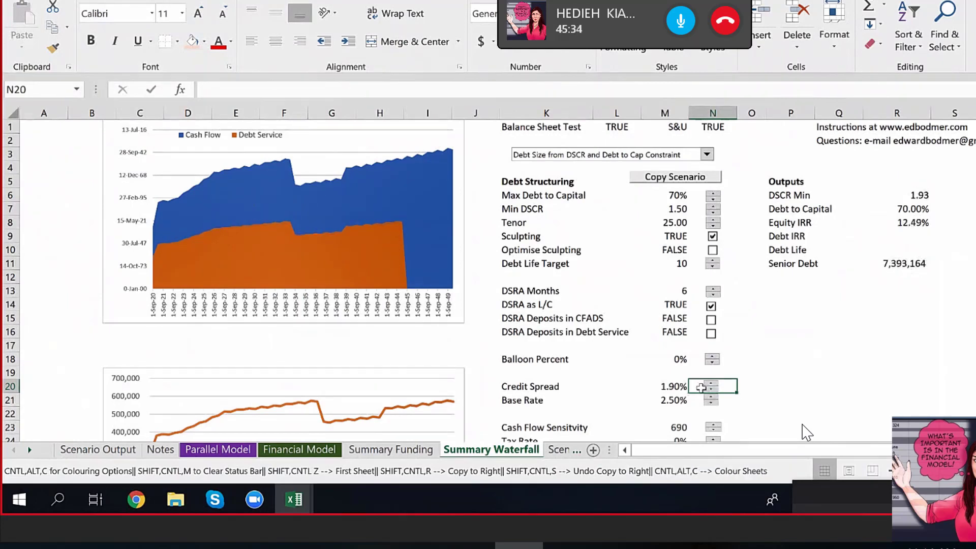
{"action": "left_click", "coordinate": [712, 384]}
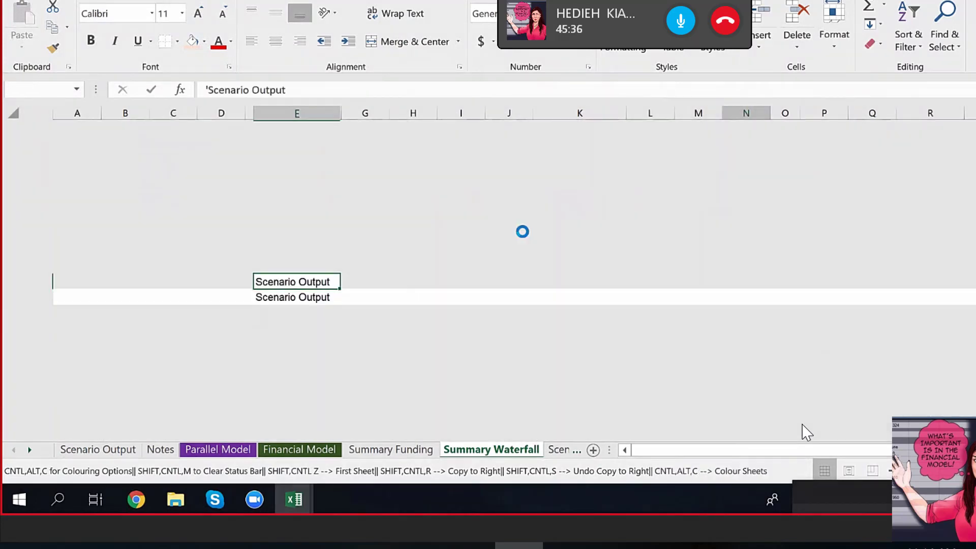
Copy the scenario with the reduced credit spread under the name Lower creadit spread.
{"action": "type", "text": "Lower creadi"}
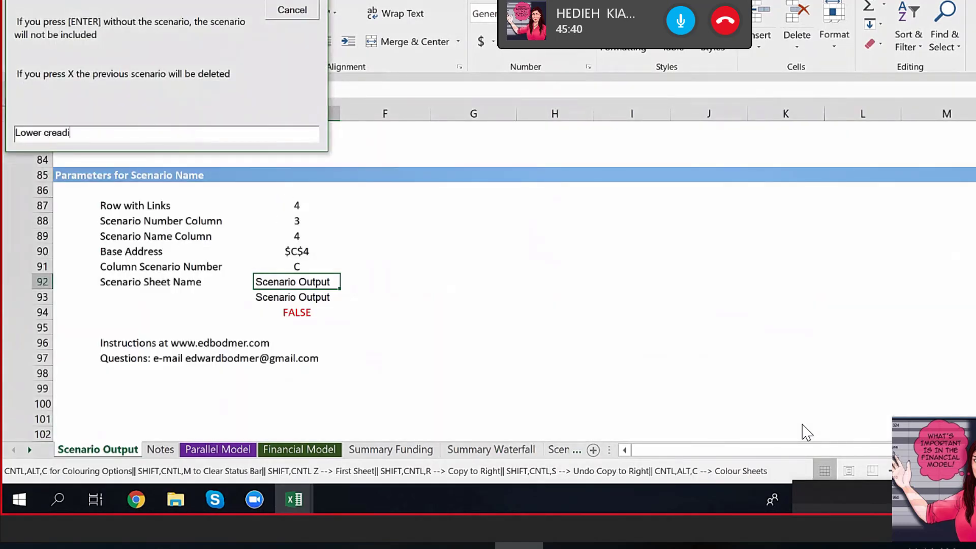
{"action": "type", "text": "t spread"}
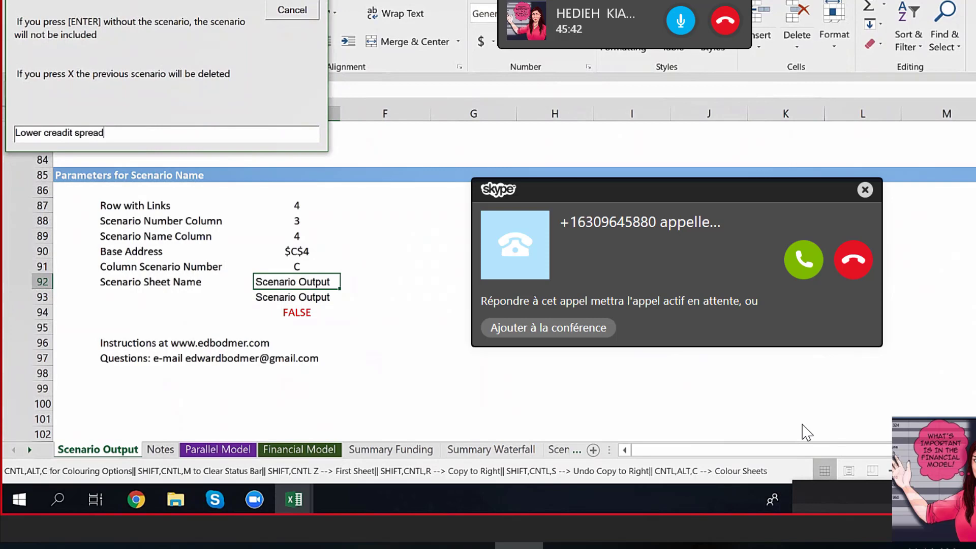
{"action": "key", "text": "Return"}
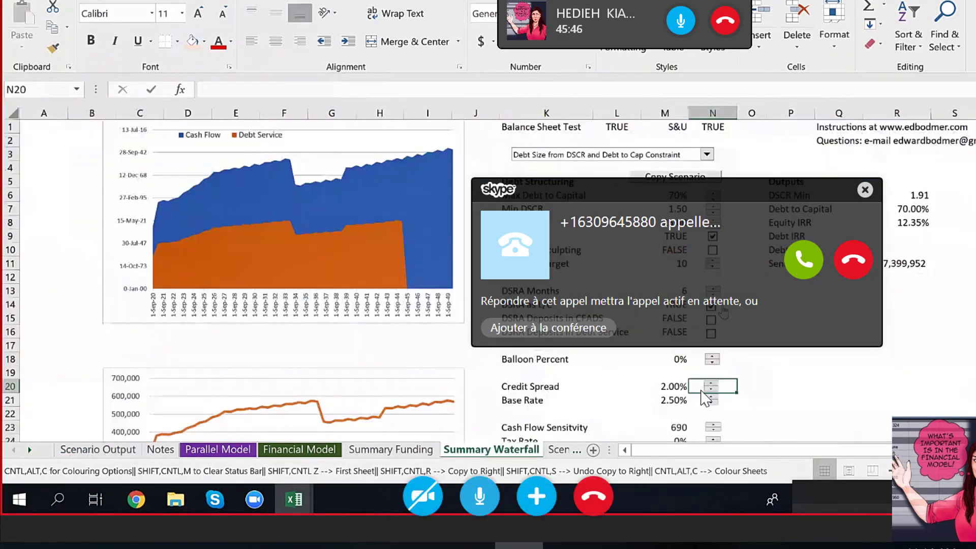
Decline the incoming Skype call and lower the debt Tenor to 18.
{"action": "left_click", "coordinate": [850, 260]}
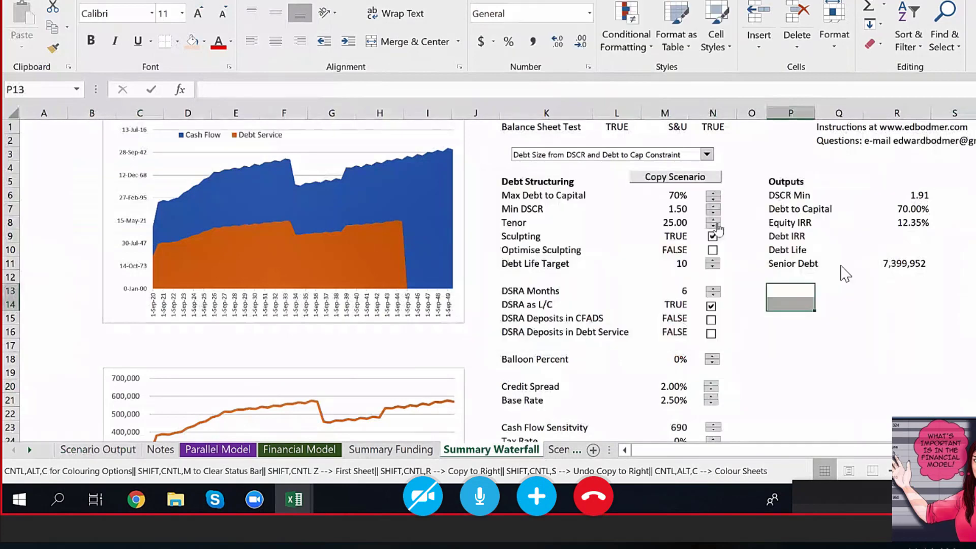
{"action": "left_click", "coordinate": [713, 226]}
{"action": "left_click", "coordinate": [714, 226]}
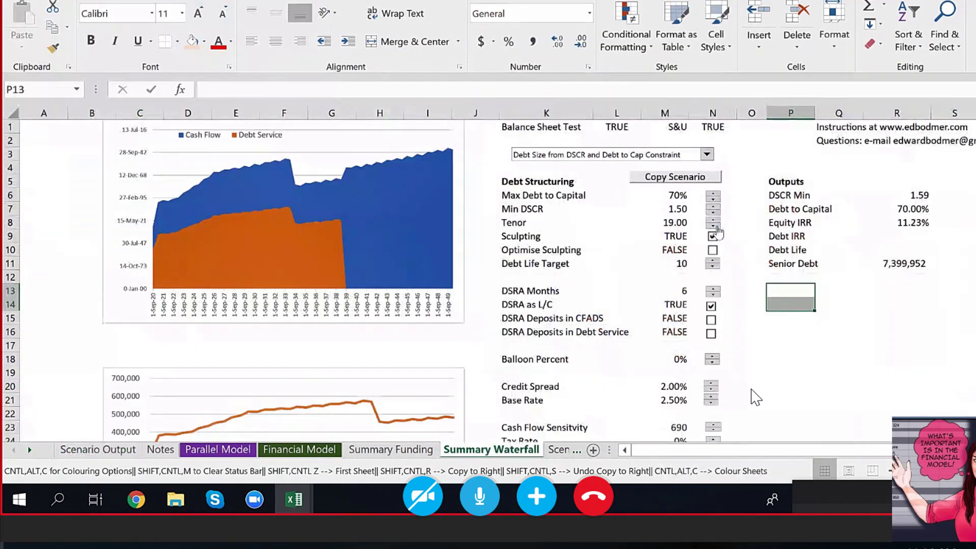
{"action": "left_click", "coordinate": [715, 226]}
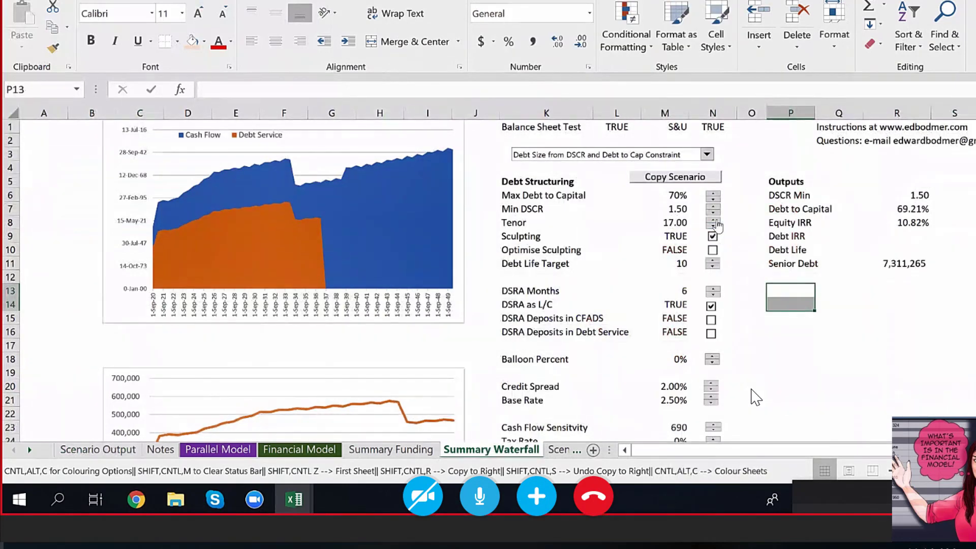
{"action": "left_click", "coordinate": [715, 221]}
{"action": "left_click", "coordinate": [656, 262]}
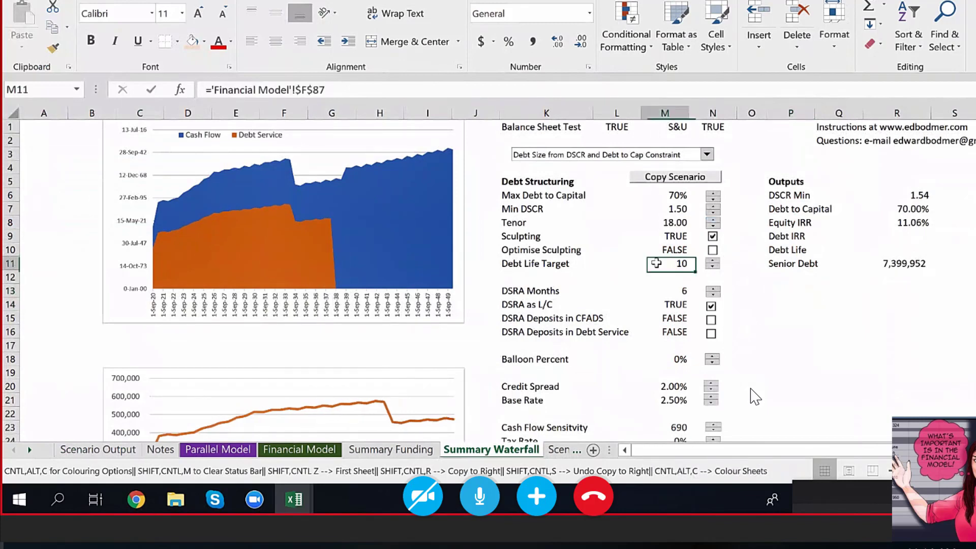
Copy the scenario with the shortened tenor under the name Lower tenor.
{"action": "left_click", "coordinate": [636, 177]}
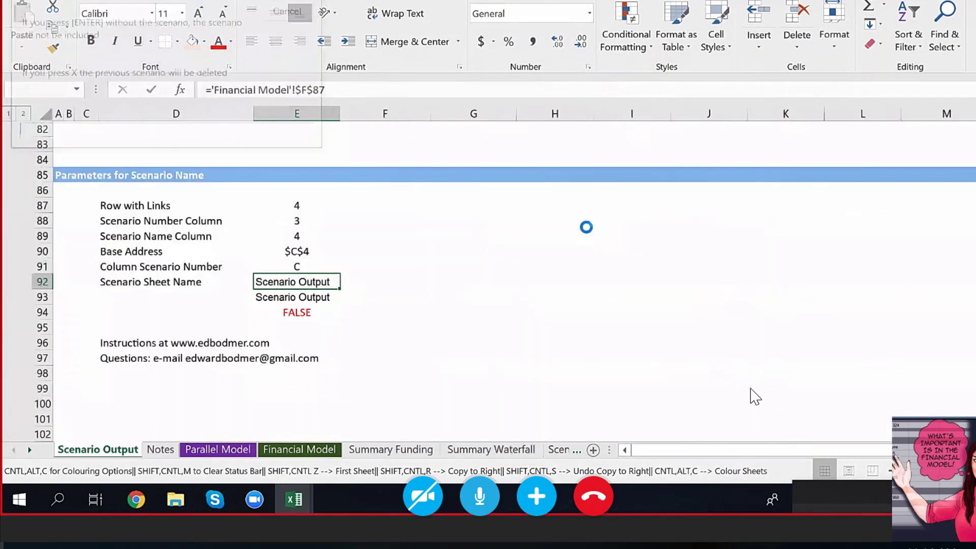
{"action": "type", "text": "Lower tenor"}
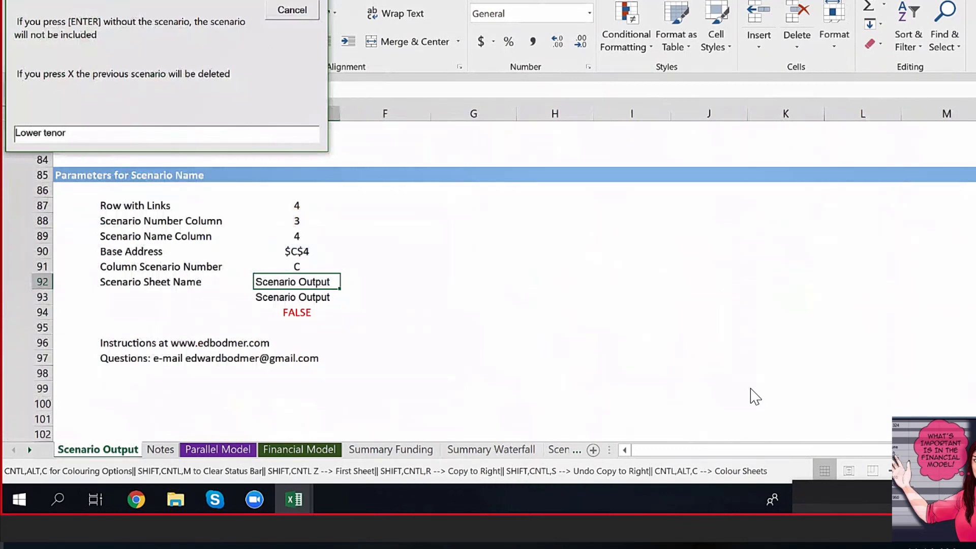
{"action": "key", "text": "Return"}
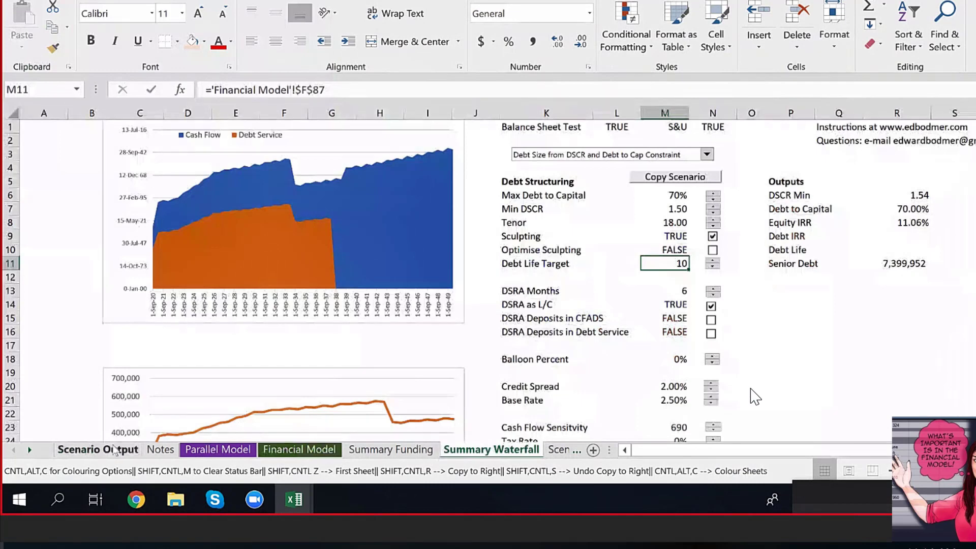
Review the recorded scenarios on the Scenario Output sheet and save the workbook.
{"action": "left_click", "coordinate": [473, 390]}
{"action": "left_click_drag", "start_coordinate": [124, 205], "coordinate": [907, 283]}
{"action": "left_click_drag", "start_coordinate": [307, 211], "coordinate": [325, 282]}
{"action": "left_click", "coordinate": [297, 327]}
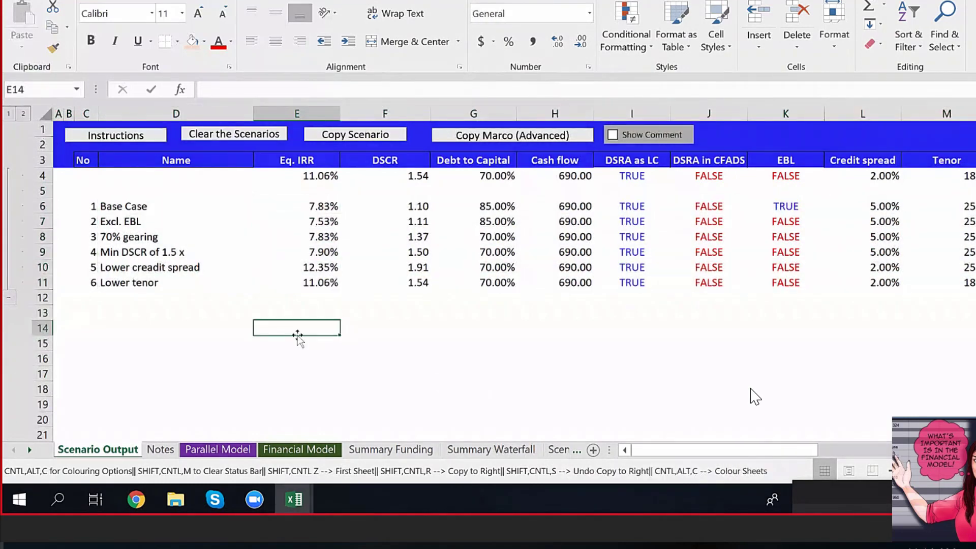
{"action": "key", "text": "ctrl+s"}
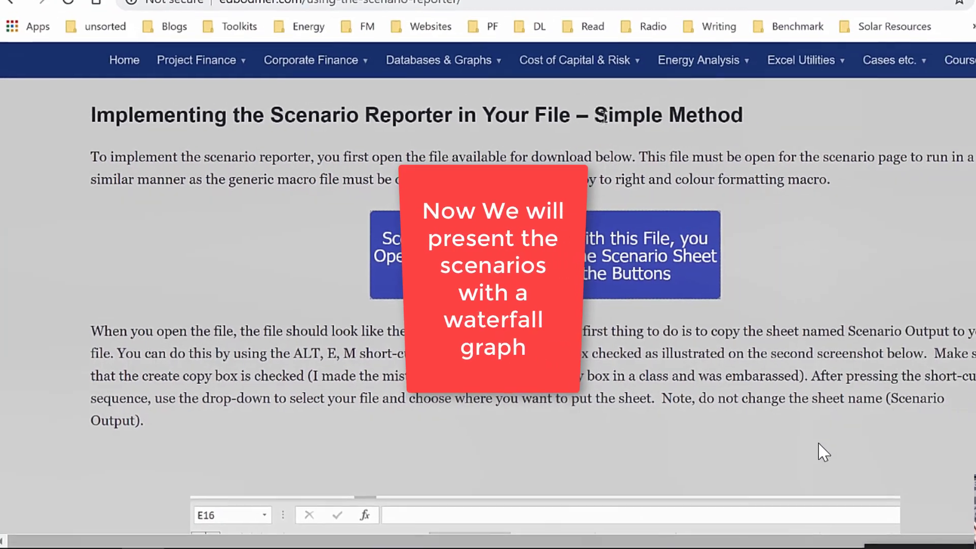
In Chrome, open the Waterfall Chart Templates (Excel 2010 and 2013) page of the edbodmer.com site.
{"action": "mouse_move", "coordinate": [447, 73]}
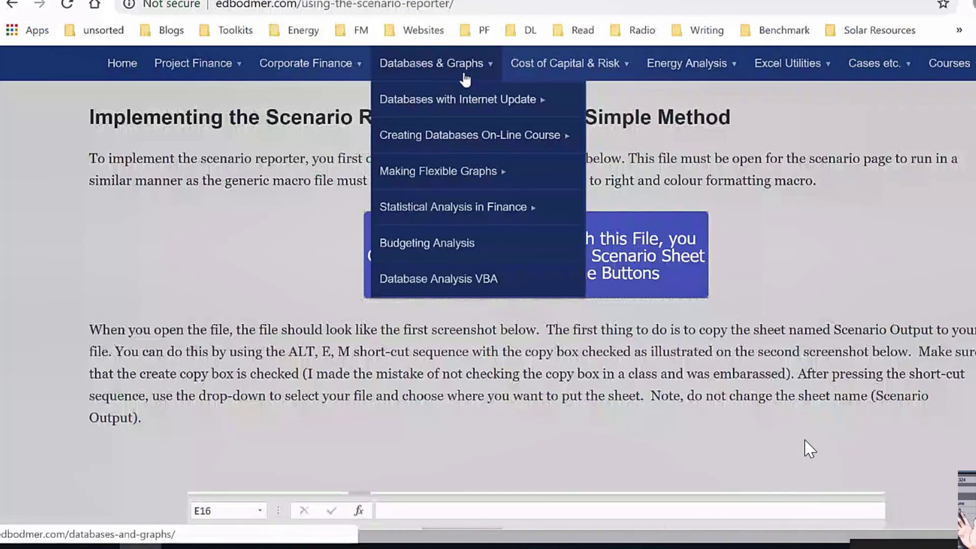
{"action": "mouse_move", "coordinate": [608, 81]}
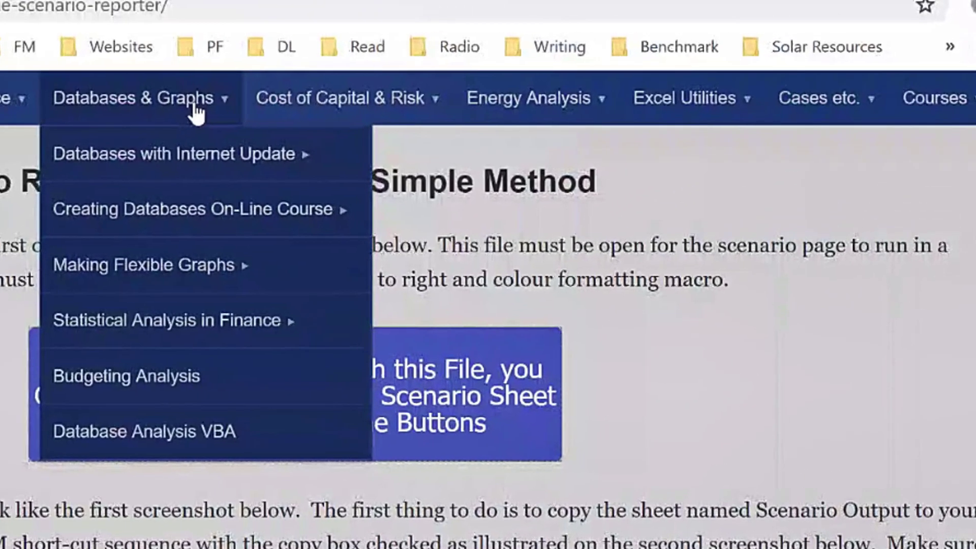
{"action": "mouse_move", "coordinate": [218, 279]}
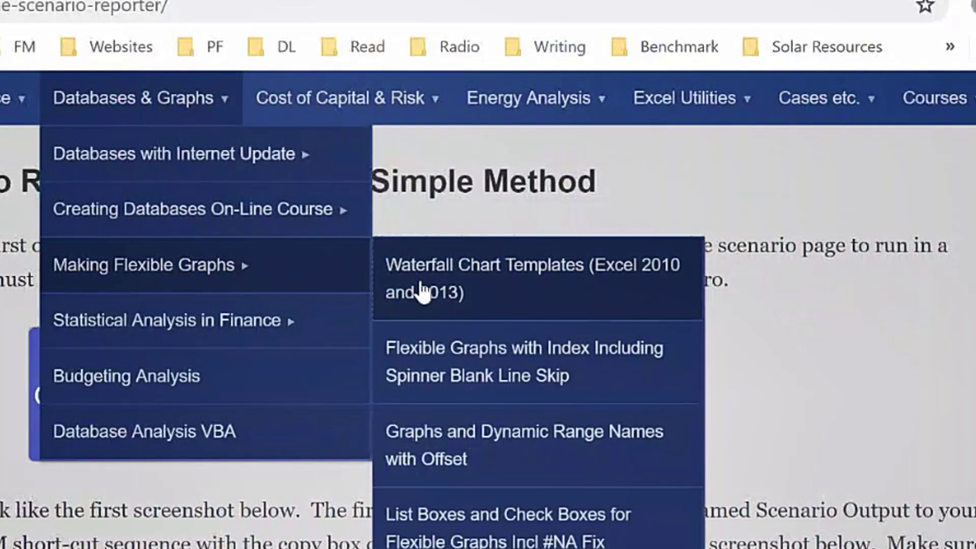
{"action": "left_click", "coordinate": [438, 292]}
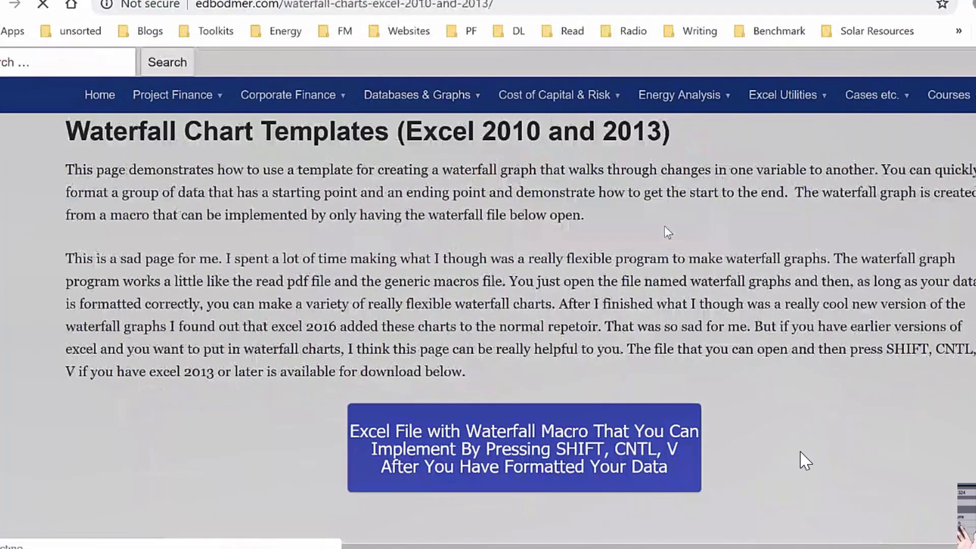
Download and open the Waterfall-Charts workbook in Excel, allowing editing and its macro content.
{"action": "scroll", "coordinate": [666, 231], "scroll_direction": "down", "scroll_amount": 3}
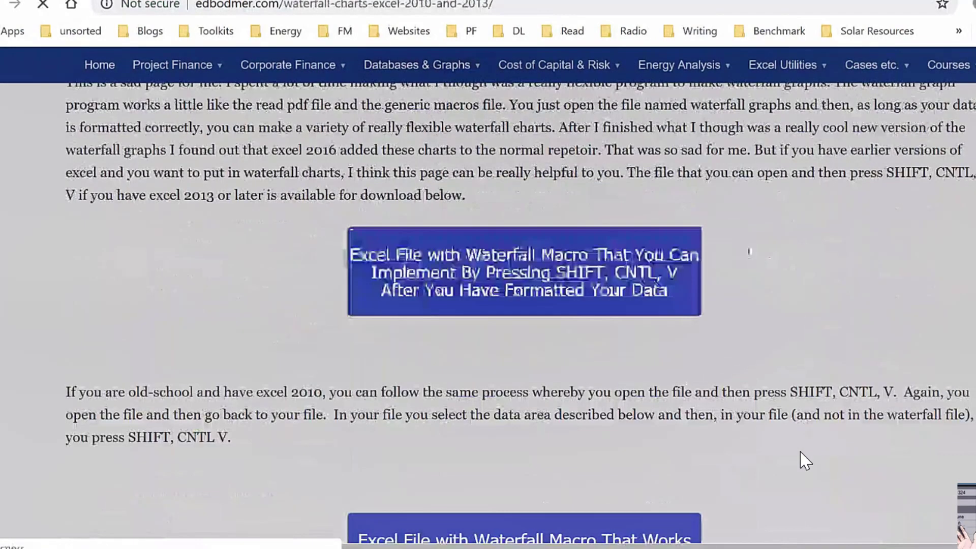
{"action": "scroll", "coordinate": [747, 249], "scroll_direction": "down", "scroll_amount": 2}
{"action": "left_click", "coordinate": [669, 202]}
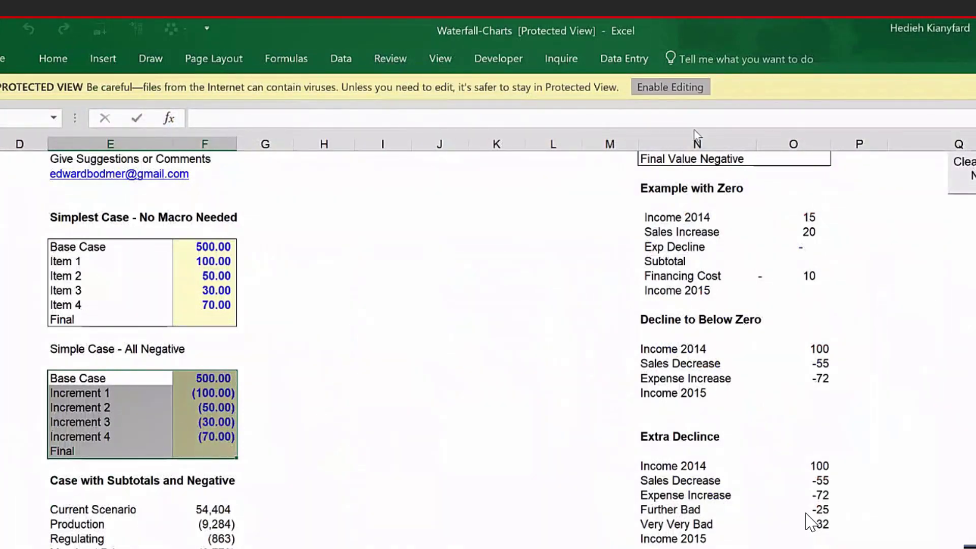
{"action": "left_click", "coordinate": [681, 88]}
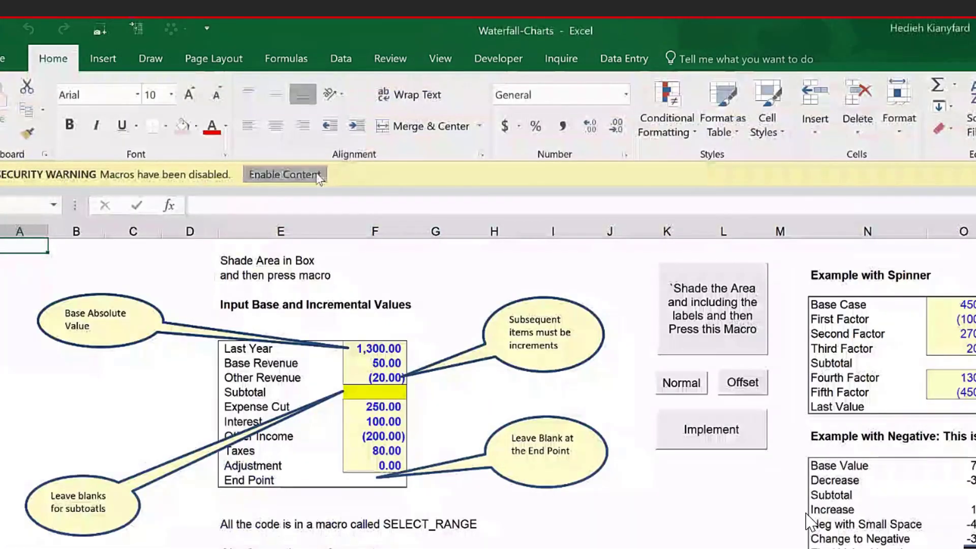
{"action": "left_click", "coordinate": [284, 175]}
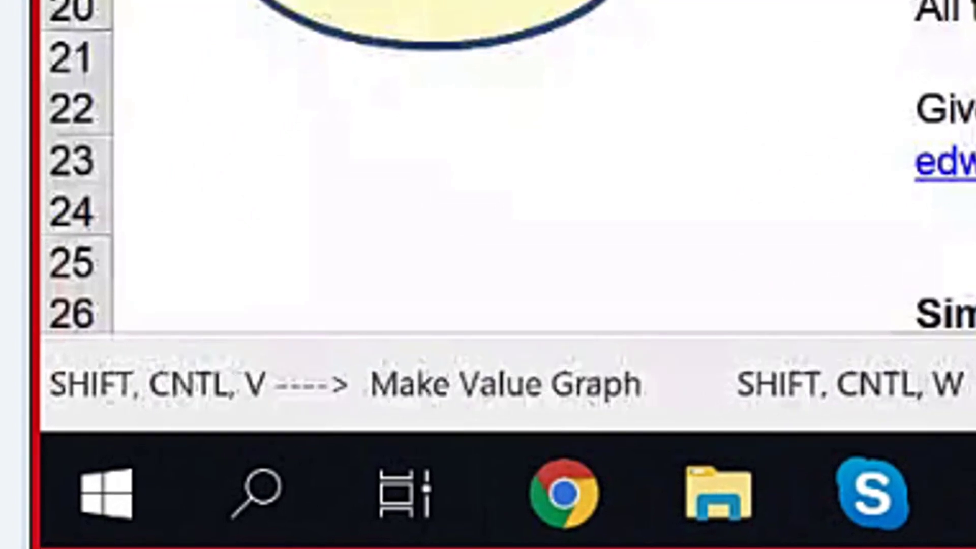
Switch from the Waterfall-Charts workbook back to the financial model's Scenario Output sheet.
{"action": "scroll", "coordinate": [508, 168], "scroll_direction": "down", "scroll_amount": 2}
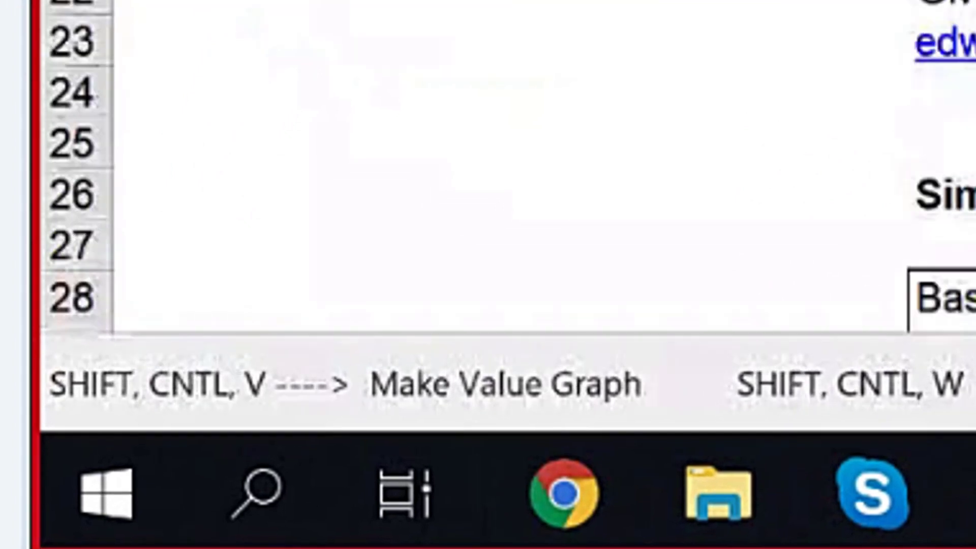
{"action": "scroll", "coordinate": [509, 168], "scroll_direction": "down", "scroll_amount": 1}
{"action": "scroll", "coordinate": [508, 168], "scroll_direction": "up", "scroll_amount": 3}
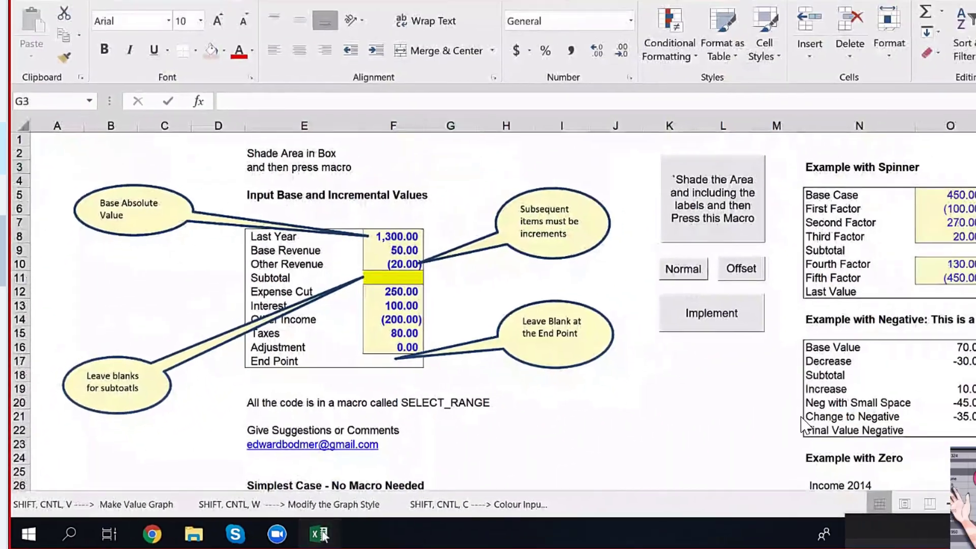
{"action": "mouse_move", "coordinate": [642, 519]}
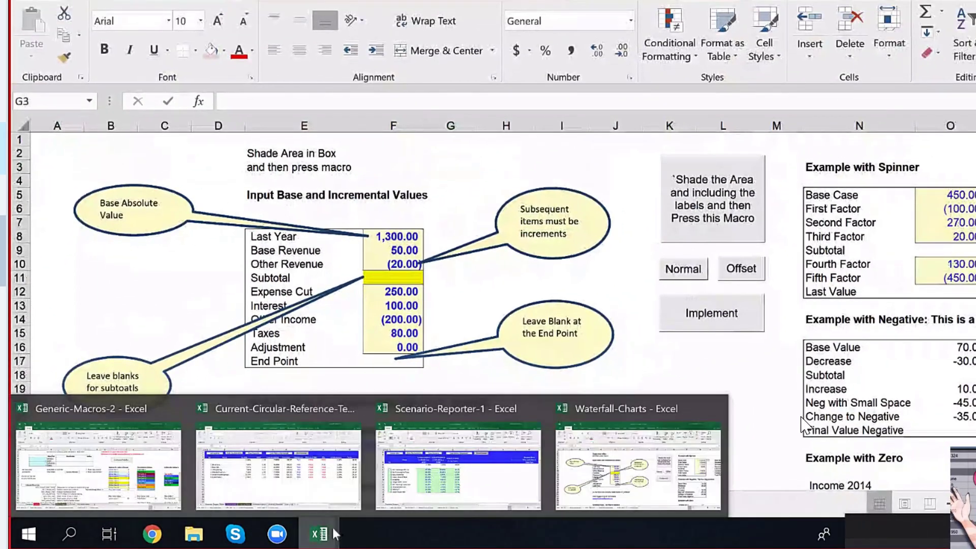
{"action": "left_click", "coordinate": [468, 460]}
{"action": "left_click", "coordinate": [503, 352]}
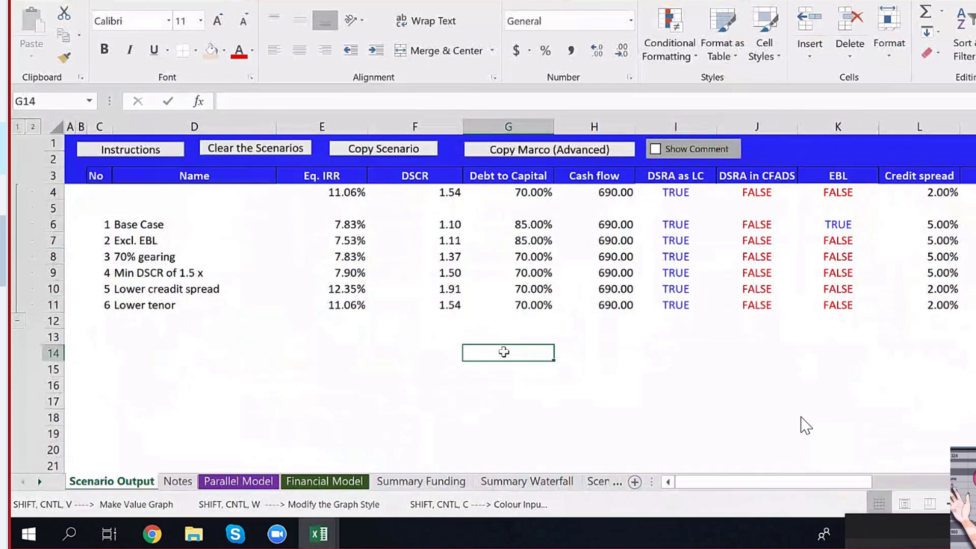
Link cell D14 below the scenario table to the Base Case name with the formula =D6.
{"action": "left_click", "coordinate": [355, 338]}
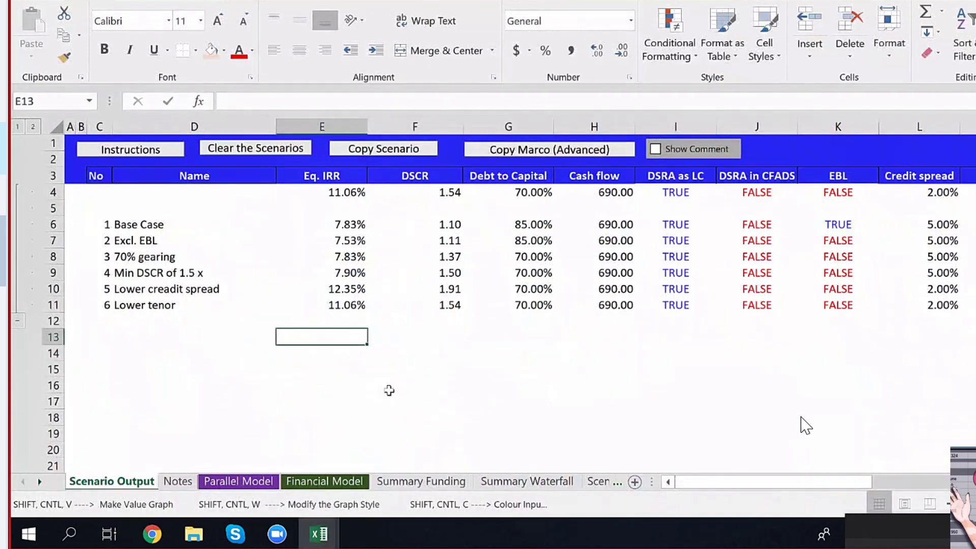
{"action": "key", "text": "Down"}
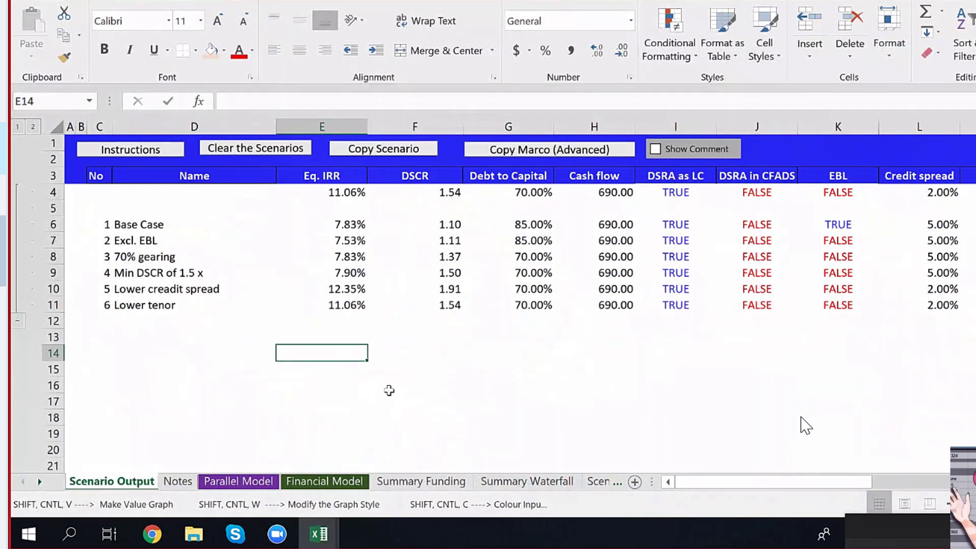
{"action": "key", "text": "Left"}
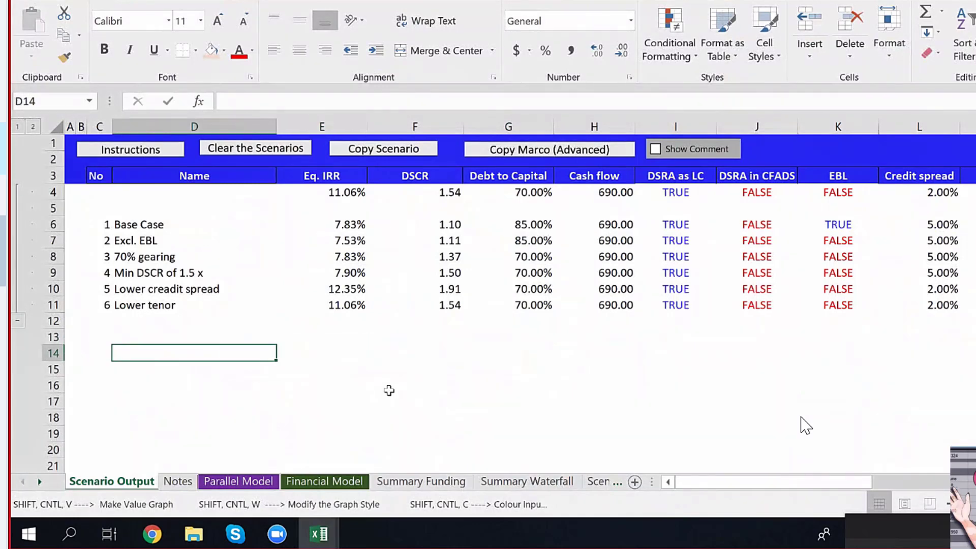
{"action": "type", "text": "="}
{"action": "key", "text": "Up"}
{"action": "key", "text": "ctrl+Up"}
{"action": "key", "text": "ctrl+Up"}
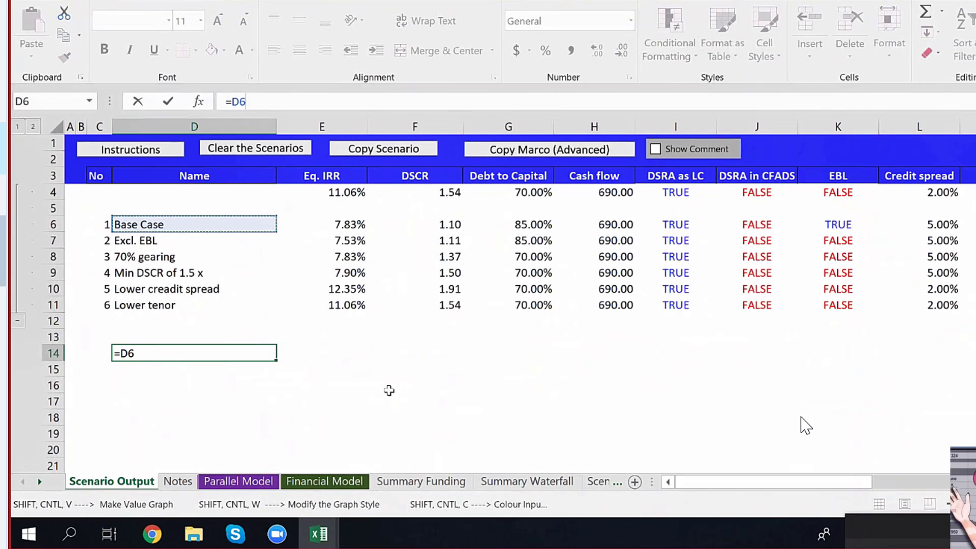
{"action": "key", "text": "ctrl+Return"}
Fill the name link from D14 down to D20 and clear the surplus entry in D20.
{"action": "key", "text": "shift+Down"}
{"action": "key", "text": "shift+Down"}
{"action": "key", "text": "shift+Down"}
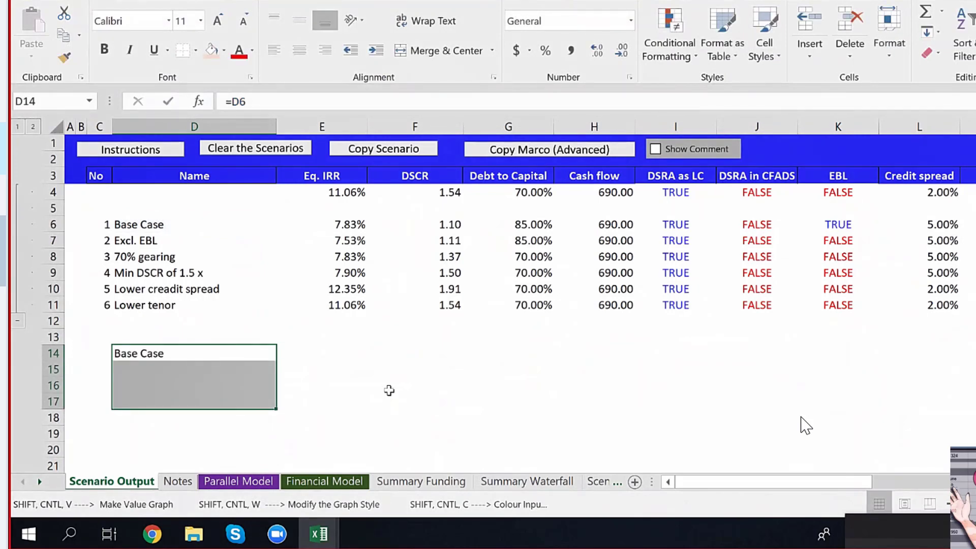
{"action": "key", "text": "Up"}
{"action": "key", "text": "Up"}
{"action": "key", "text": "Up"}
{"action": "key", "text": "Up"}
{"action": "key", "text": "Up"}
{"action": "key", "text": "Up"}
{"action": "key", "text": "Up"}
{"action": "key", "text": "Up"}
{"action": "key", "text": "Down"}
{"action": "key", "text": "Down"}
{"action": "key", "text": "Down"}
{"action": "key", "text": "Down"}
{"action": "key", "text": "Down"}
{"action": "key", "text": "Down"}
{"action": "key", "text": "Down"}
{"action": "key", "text": "Down"}
{"action": "key", "text": "shift+Down"}
{"action": "key", "text": "shift+Down"}
{"action": "key", "text": "shift+Down"}
{"action": "key", "text": "shift+Down"}
{"action": "key", "text": "shift+Down"}
{"action": "key", "text": "shift+Down"}
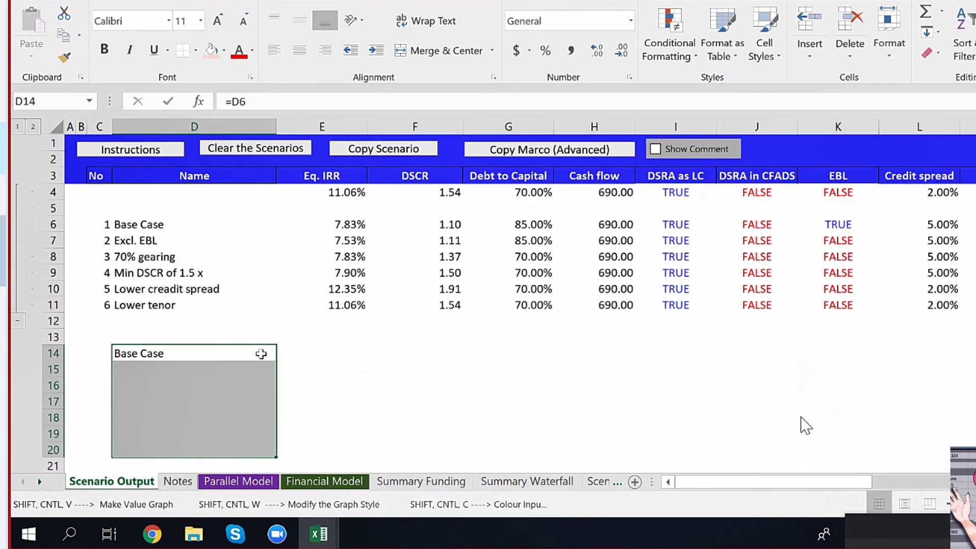
{"action": "key", "text": "ctrl+d"}
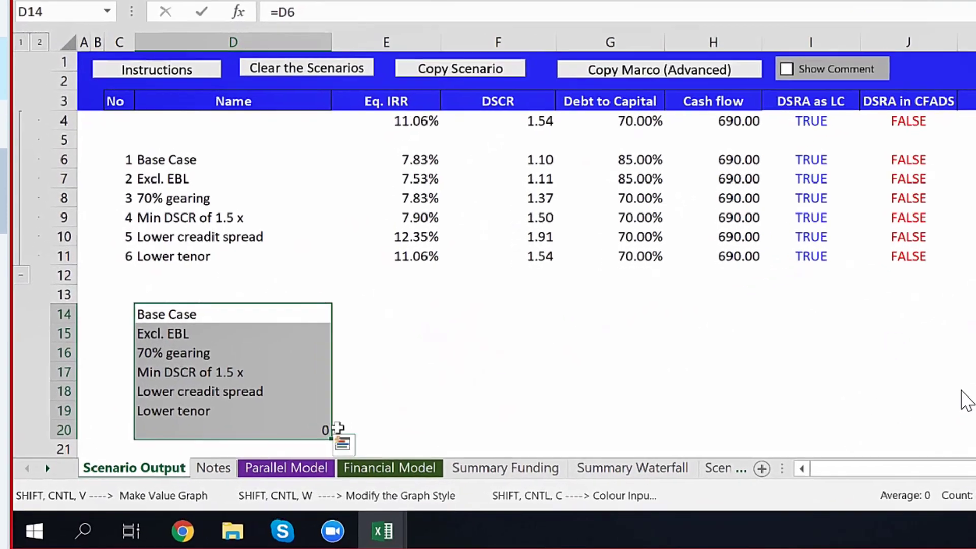
{"action": "key", "text": "ctrl+Down"}
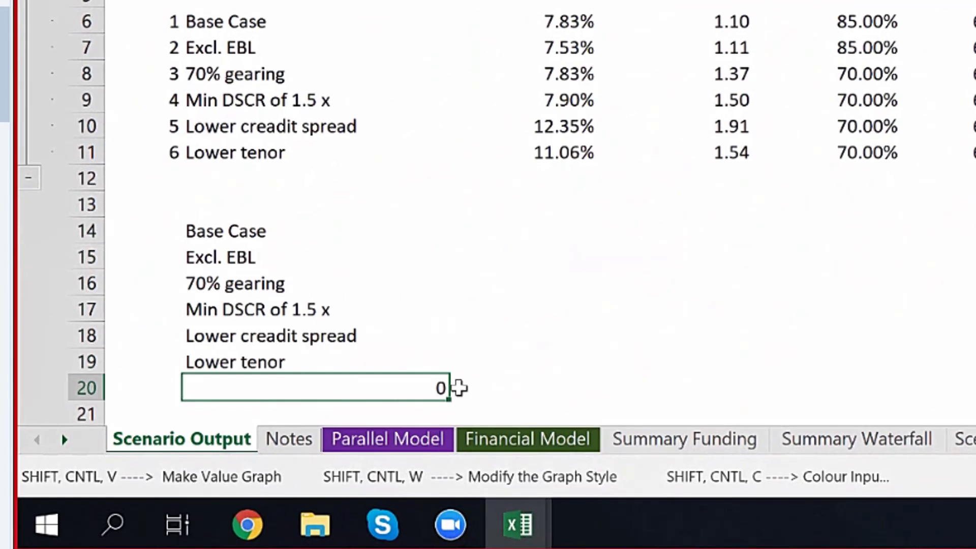
{"action": "key", "text": "Delete"}
Enter the label Final Case in D20, directly below Lower tenor.
{"action": "left_click", "coordinate": [401, 233]}
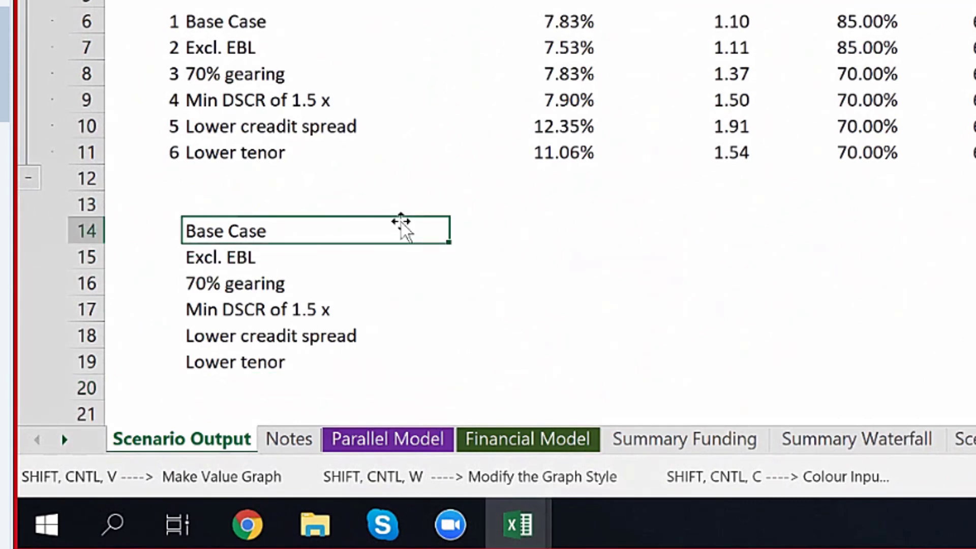
{"action": "key", "text": "Right"}
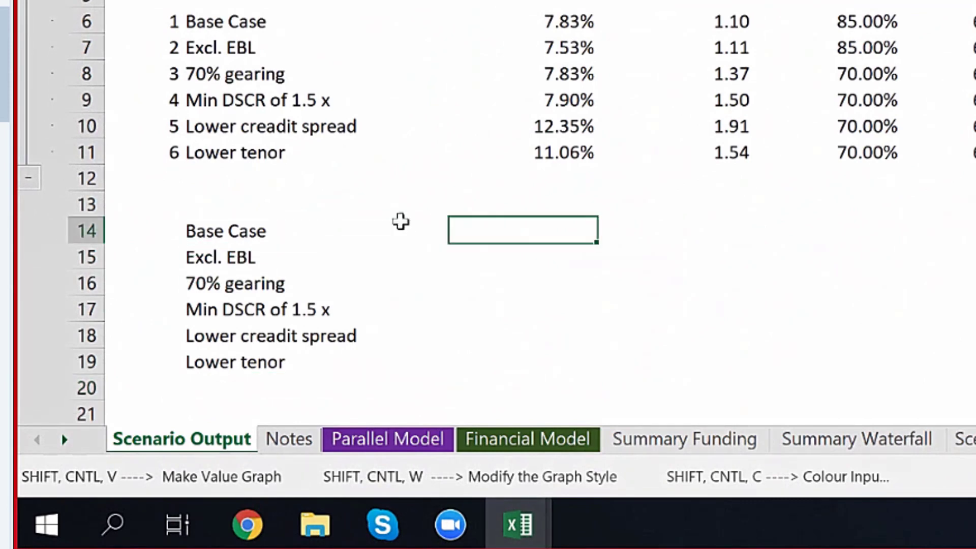
{"action": "key", "text": "Down"}
{"action": "key", "text": "Down"}
{"action": "key", "text": "Down"}
{"action": "key", "text": "Down"}
{"action": "key", "text": "Down"}
{"action": "key", "text": "Down"}
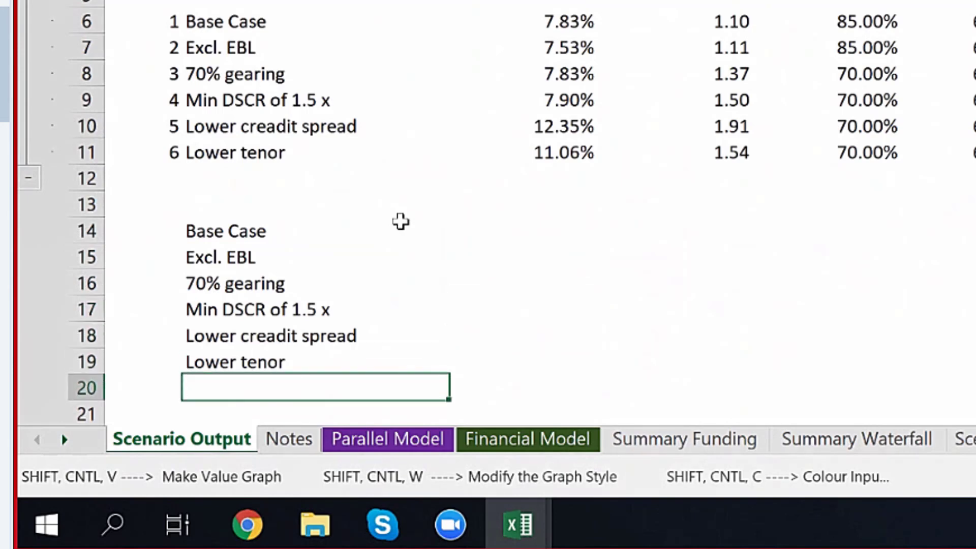
{"action": "type", "text": "Final Case"}
{"action": "key", "text": "Tab"}
Link E14 beside the copied Base Case name to its Eq. IRR with the formula =E6.
{"action": "key", "text": "Up"}
{"action": "key", "text": "Up"}
{"action": "key", "text": "Up"}
{"action": "key", "text": "Up"}
{"action": "key", "text": "Up"}
{"action": "key", "text": "Up"}
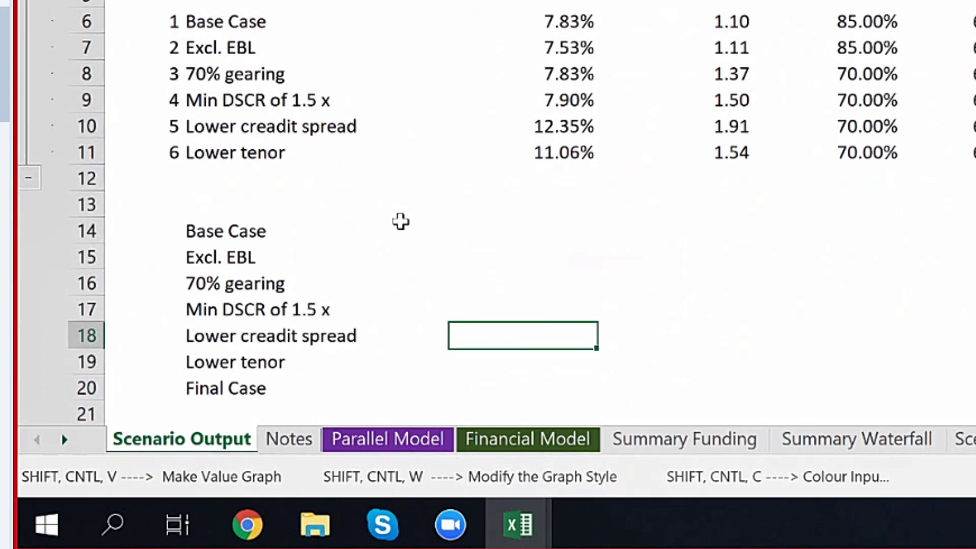
{"action": "type", "text": "="}
{"action": "key", "text": "Up"}
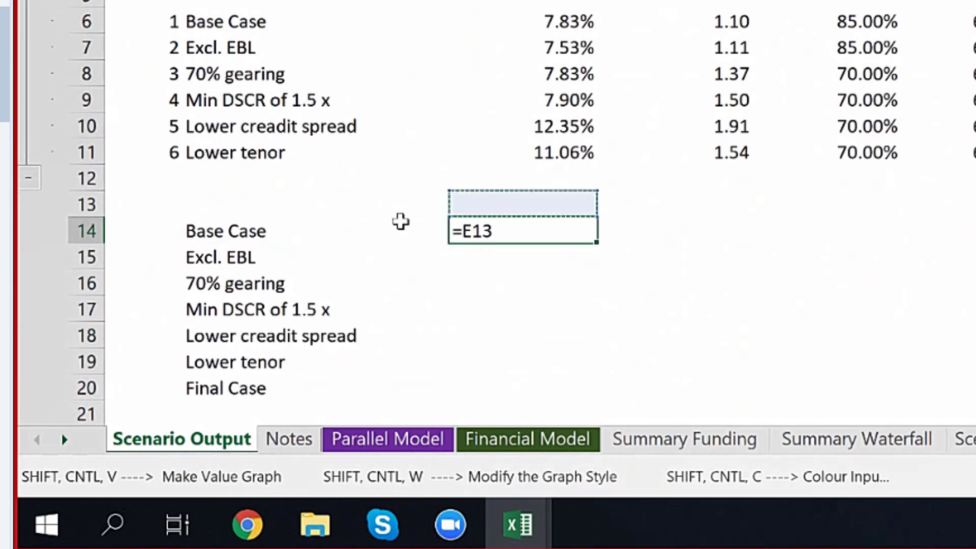
{"action": "key", "text": "Up"}
{"action": "key", "text": "Up"}
{"action": "key", "text": "Up"}
{"action": "key", "text": "Up"}
{"action": "key", "text": "Up"}
{"action": "key", "text": "Up"}
{"action": "key", "text": "Up"}
{"action": "key", "text": "ctrl+Return"}
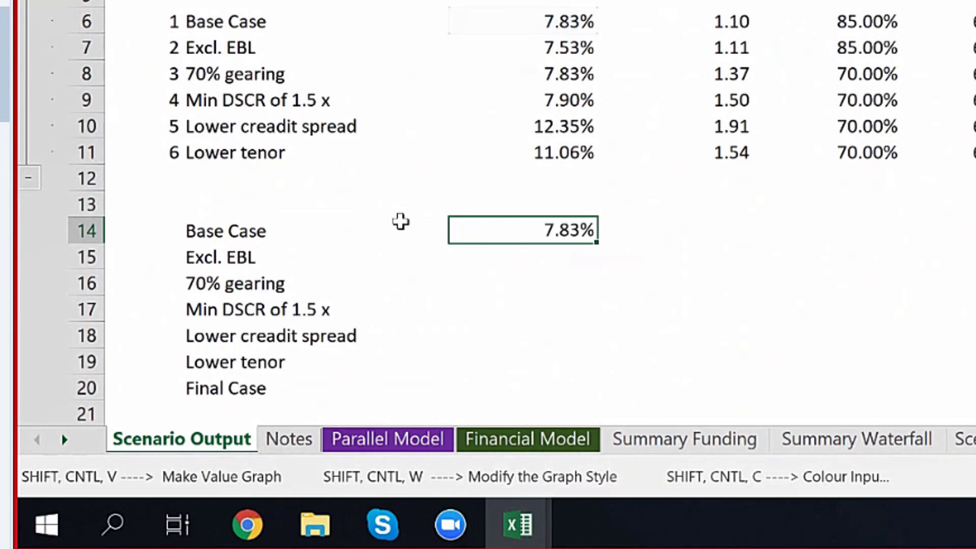
Enter the formula =E7 - E6 in E15 to calculate the Excl. EBL scenario's IRR change from the Base Case.
{"action": "key", "text": "Down"}
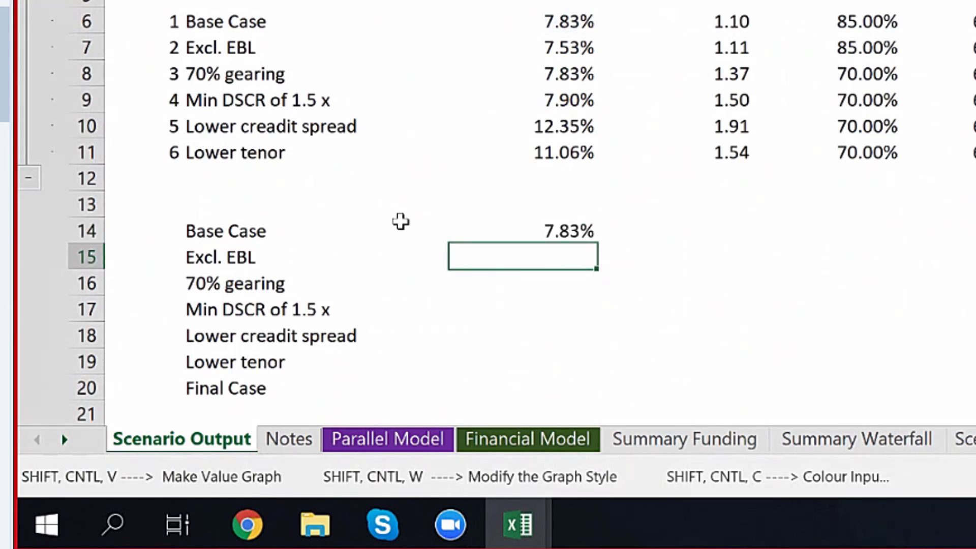
{"action": "type", "text": "="}
{"action": "key", "text": "Up"}
{"action": "key", "text": "Up"}
{"action": "key", "text": "Up"}
{"action": "key", "text": "Up"}
{"action": "key", "text": "Up"}
{"action": "key", "text": "Up"}
{"action": "key", "text": "Up"}
{"action": "key", "text": "Up"}
{"action": "key", "text": "Up"}
{"action": "key", "text": "Down"}
{"action": "key", "text": "F2"}
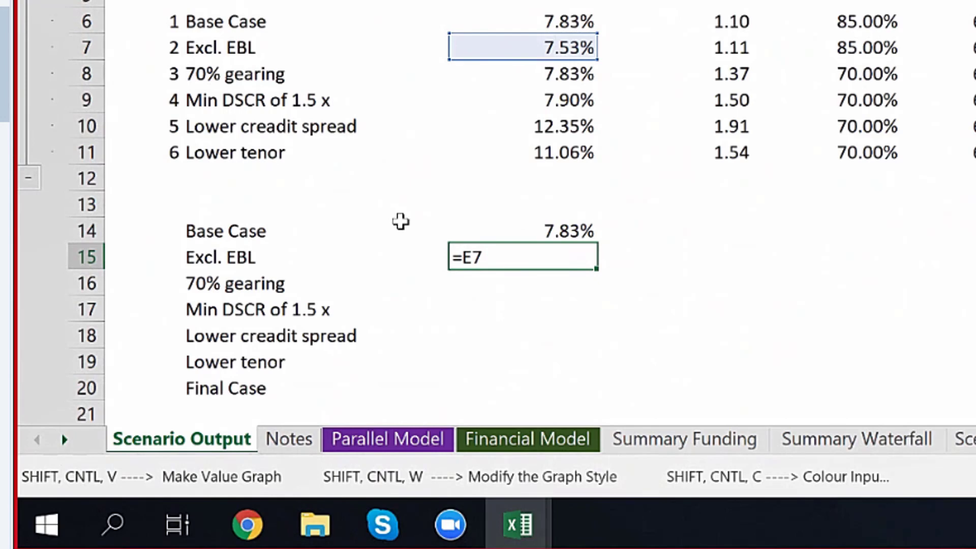
{"action": "type", "text": "-"}
{"action": "key", "text": "Up"}
{"action": "key", "text": "Up"}
{"action": "key", "text": "Up"}
{"action": "key", "text": "Up"}
{"action": "key", "text": "Up"}
{"action": "key", "text": "Up"}
{"action": "key", "text": "Up"}
{"action": "key", "text": "Up"}
{"action": "key", "text": "Up"}
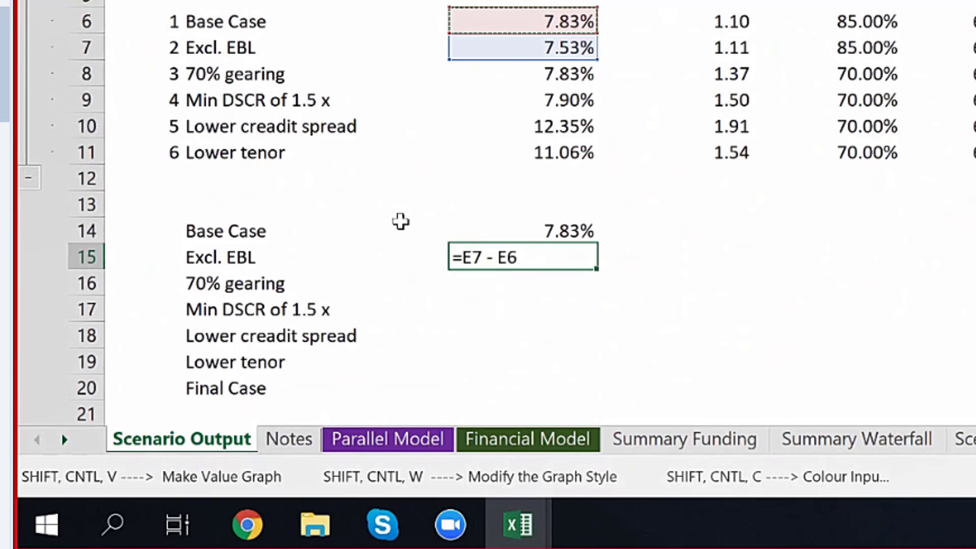
{"action": "key", "text": "ctrl+Return"}
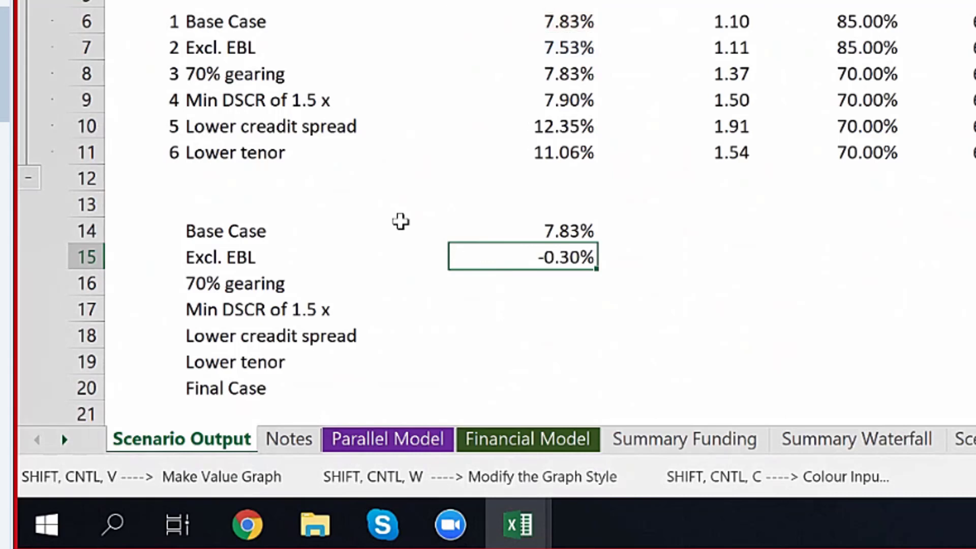
Fill the IRR difference formula from E15 down to E19, leaving the Final Case value blank.
{"action": "key", "text": "shift+Down"}
{"action": "key", "text": "shift+Down"}
{"action": "key", "text": "shift+Down"}
{"action": "key", "text": "shift+Down"}
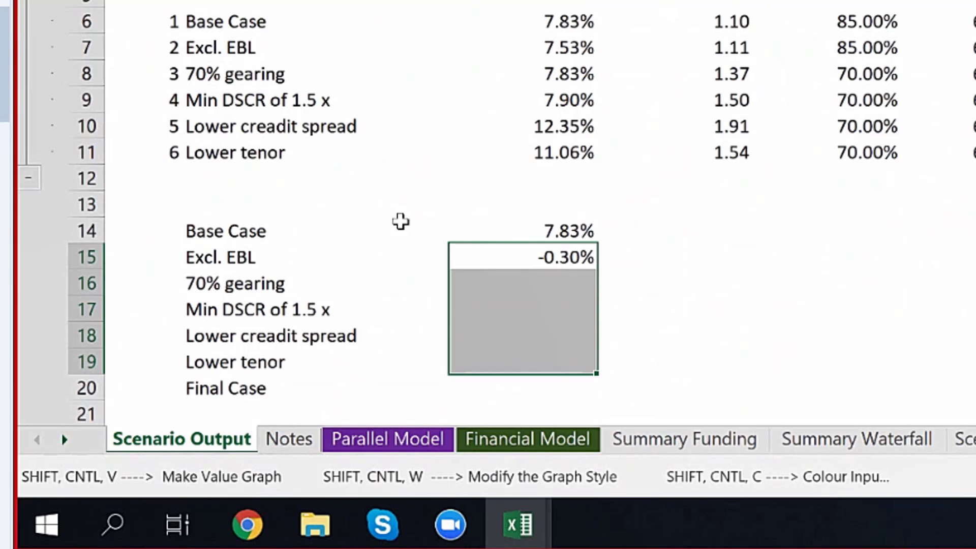
{"action": "key", "text": "shift+Down"}
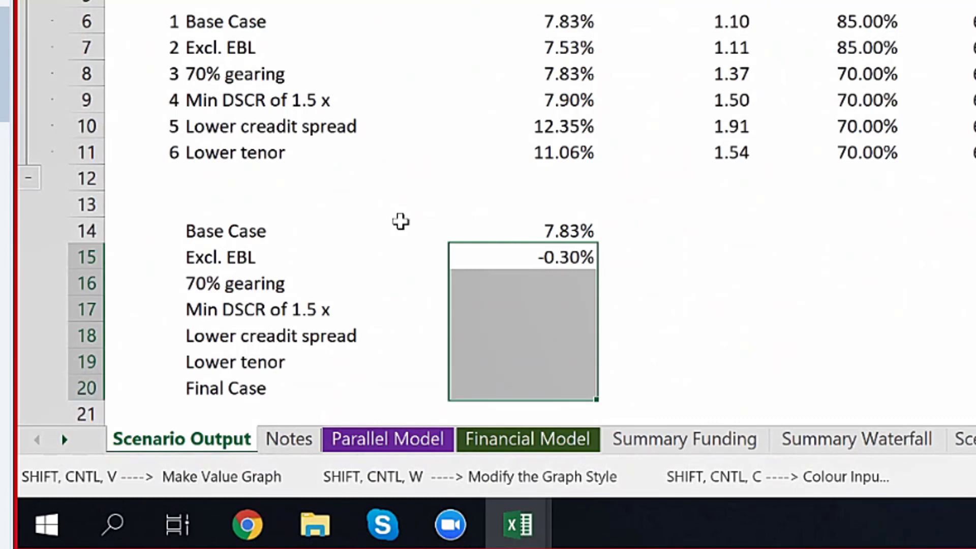
{"action": "key", "text": "shift+Up"}
{"action": "key", "text": "ctrl+d"}
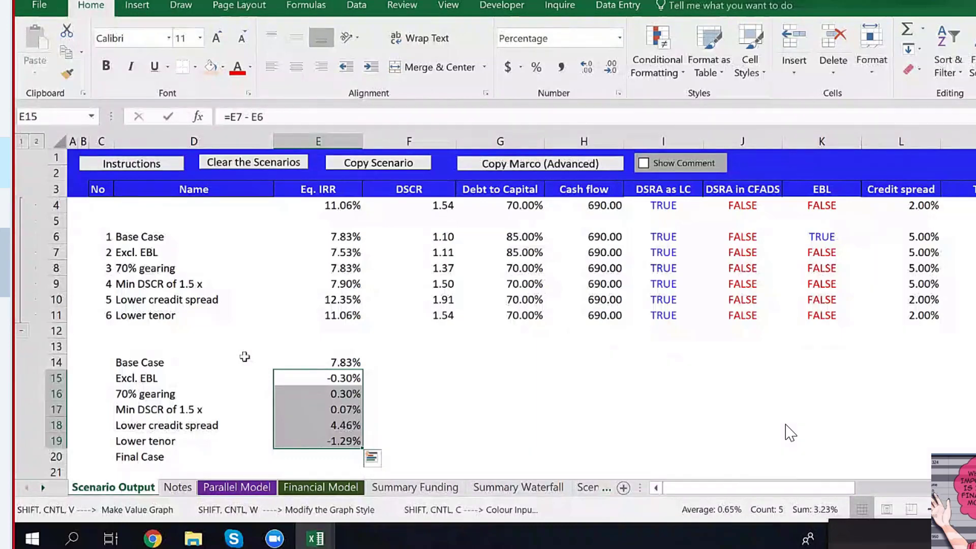
Run the Make Value Graph macro on D14:E20, including the blank Final Case, and create the graph with its default settings.
{"action": "key", "text": "shift+Down"}
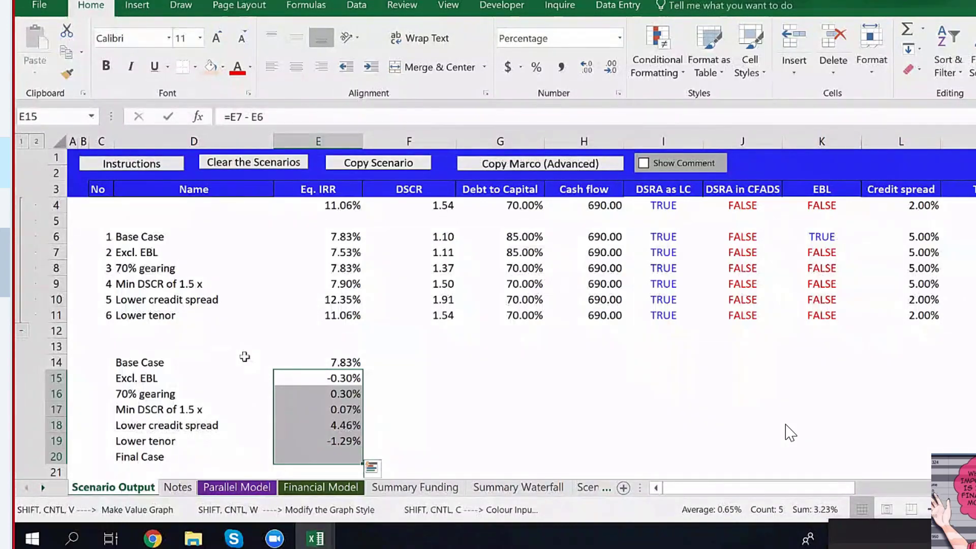
{"action": "key", "text": "shift+Left"}
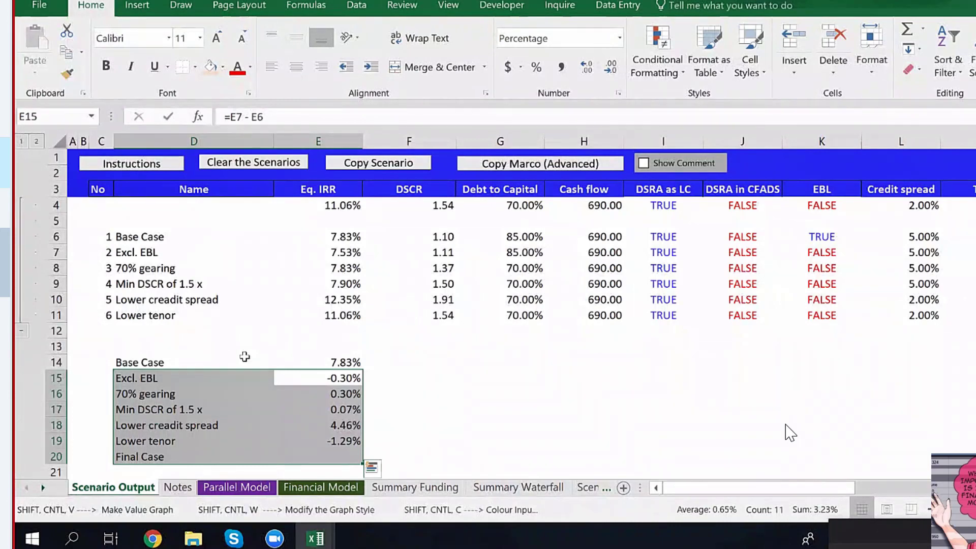
{"action": "key", "text": "shift+Up"}
{"action": "key", "text": "Up"}
{"action": "key", "text": "Left"}
{"action": "key", "text": "shift+Right"}
{"action": "key", "text": "shift+Down"}
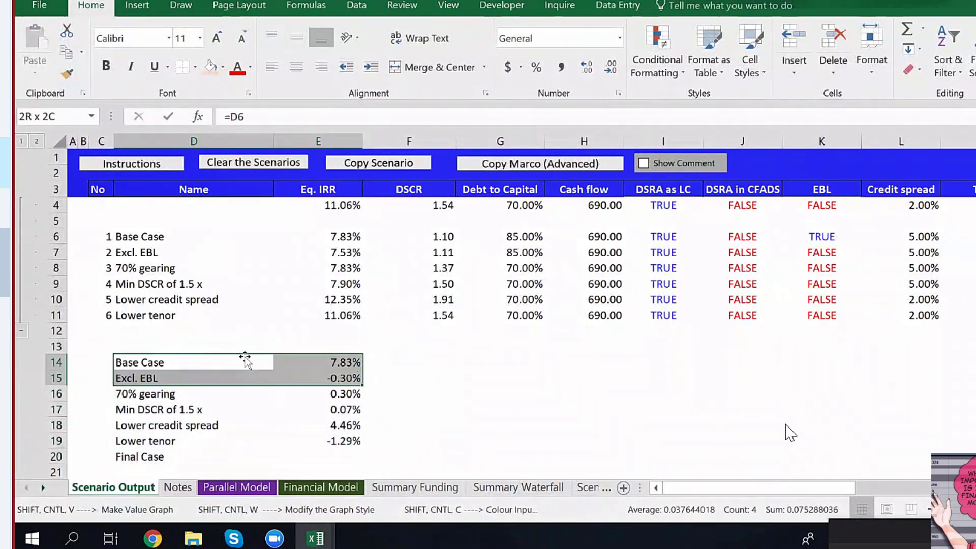
{"action": "key", "text": "ctrl+shift+Down"}
{"action": "key", "text": "shift+Down"}
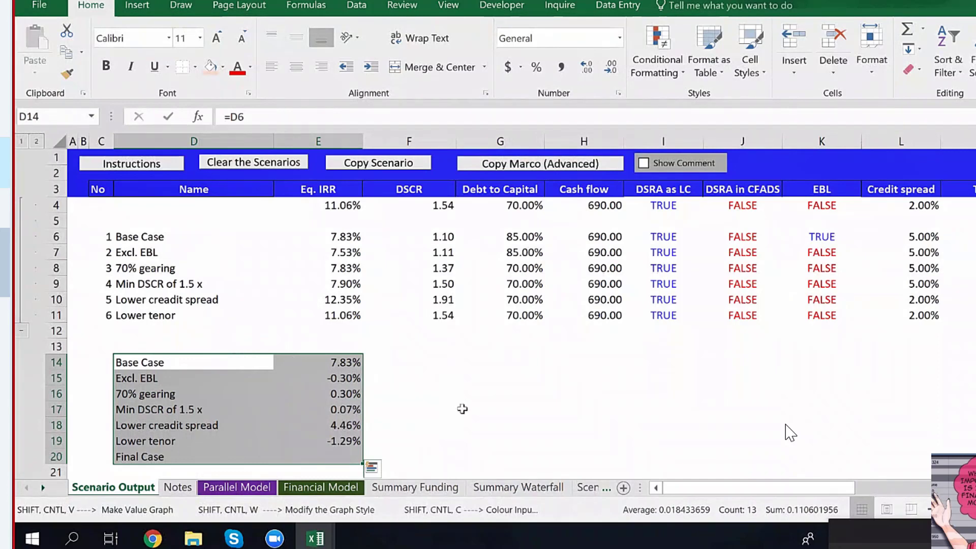
{"action": "scroll", "coordinate": [462, 409], "scroll_direction": "down", "scroll_amount": 1}
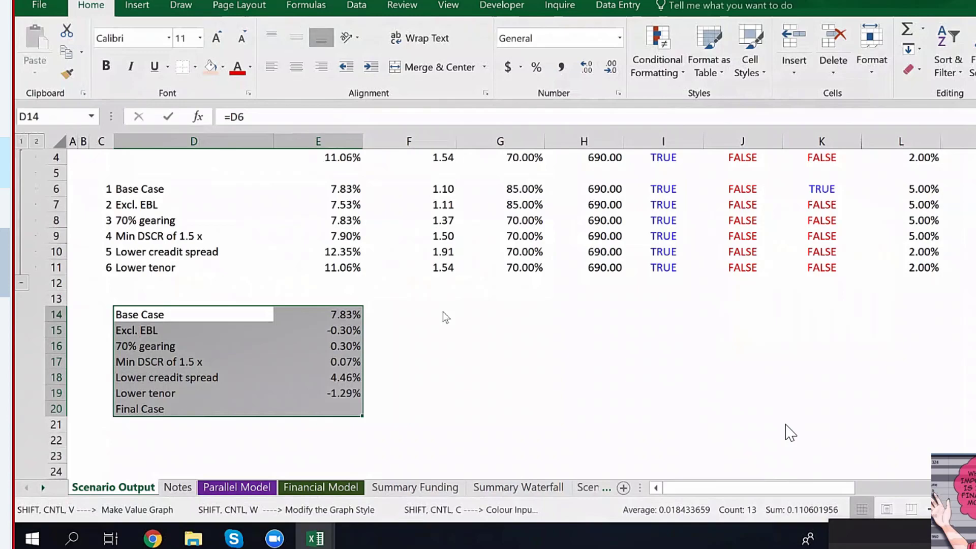
{"action": "key", "text": "ctrl+shift+v"}
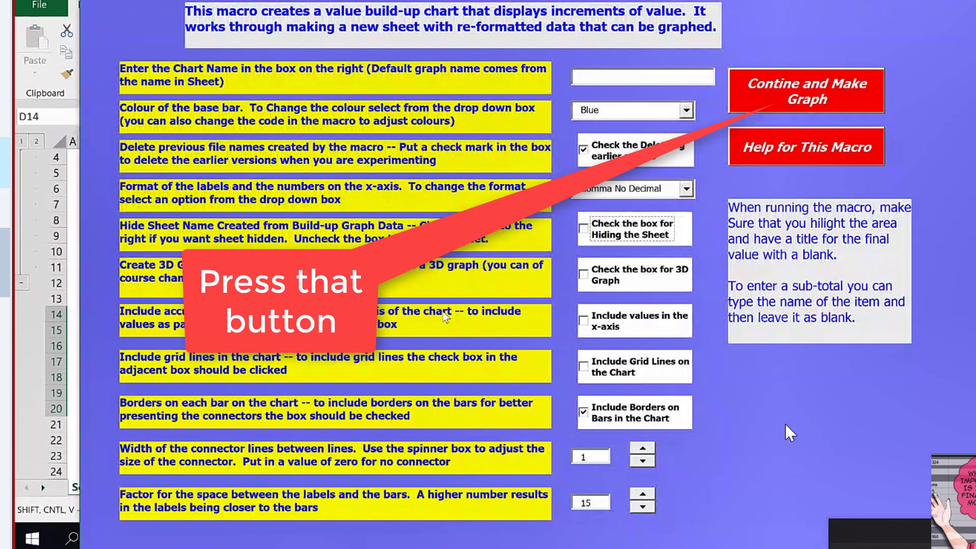
{"action": "left_click", "coordinate": [775, 99]}
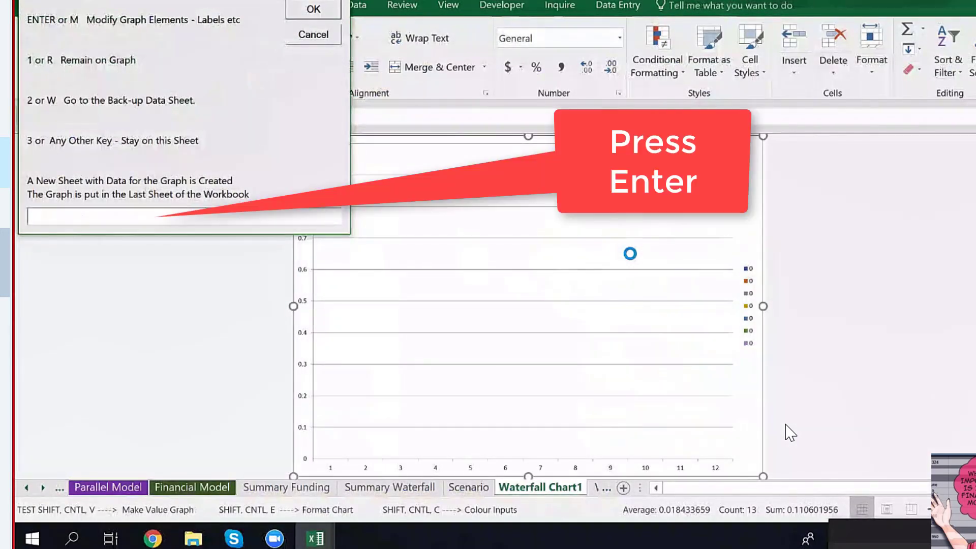
Proceed to the macro's graph modification options and finish without choosing any formatting change.
{"action": "key", "text": "Return"}
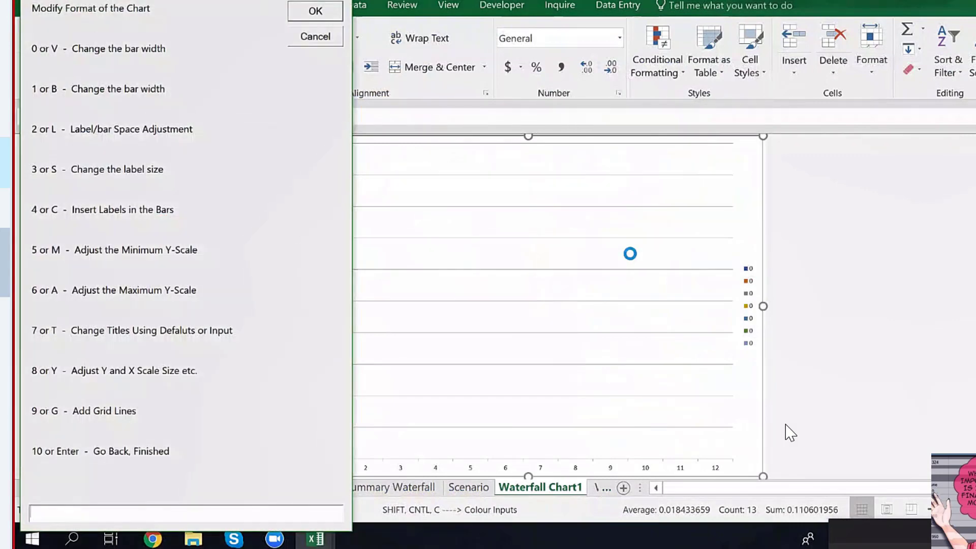
{"action": "key", "text": "Return"}
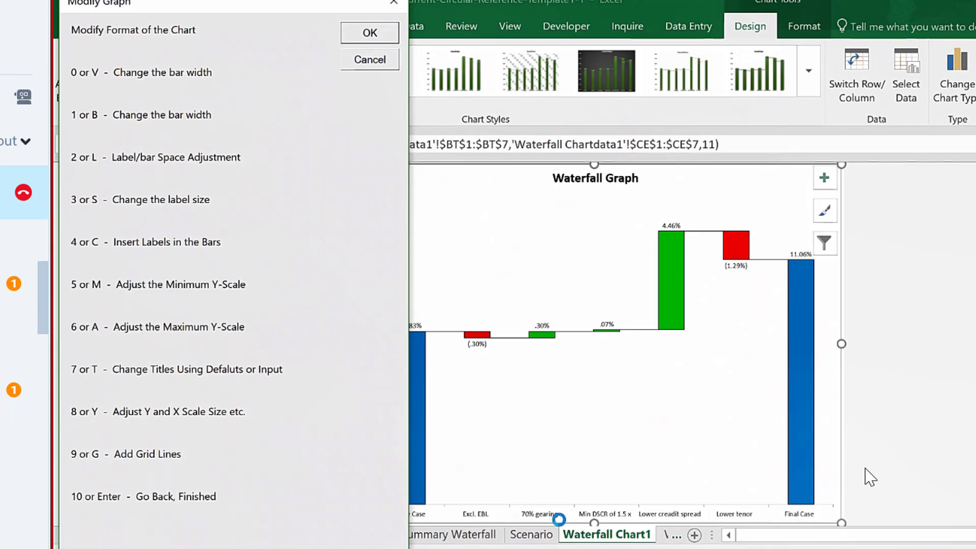
{"action": "key", "text": "Return"}
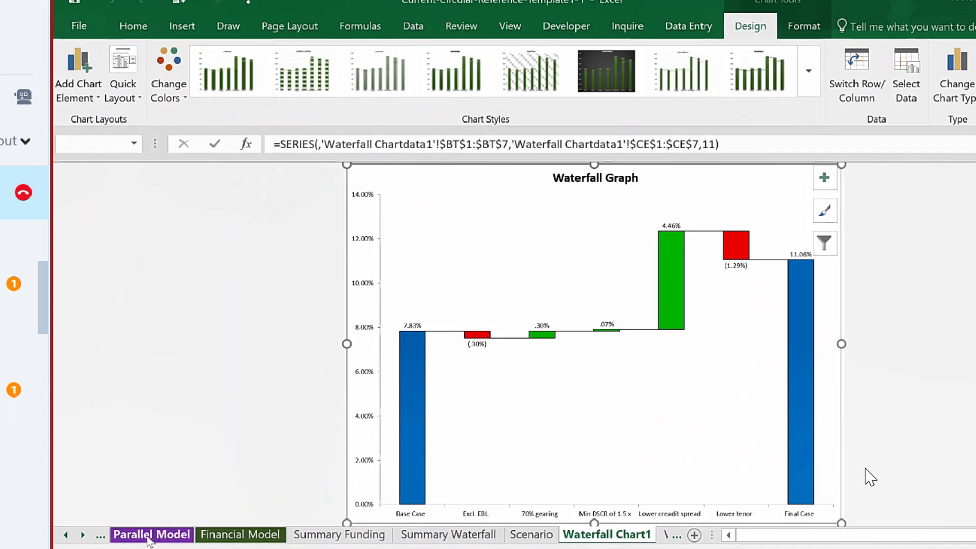
Return to the Scenario Output sheet and examine the D14:E20 data behind the waterfall graph alongside the recorded scenarios.
{"action": "left_click", "coordinate": [323, 539]}
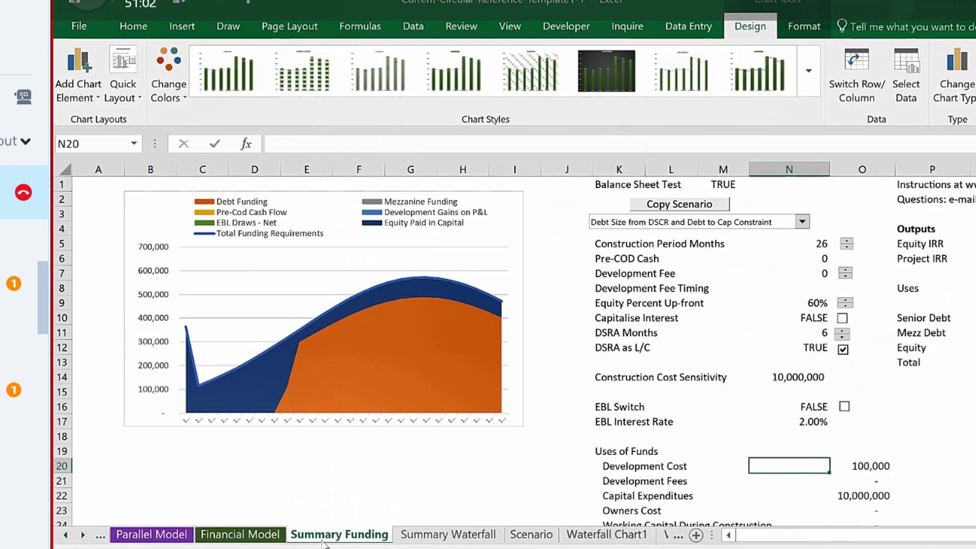
{"action": "scroll", "coordinate": [116, 538], "scroll_direction": "up", "scroll_amount": 3}
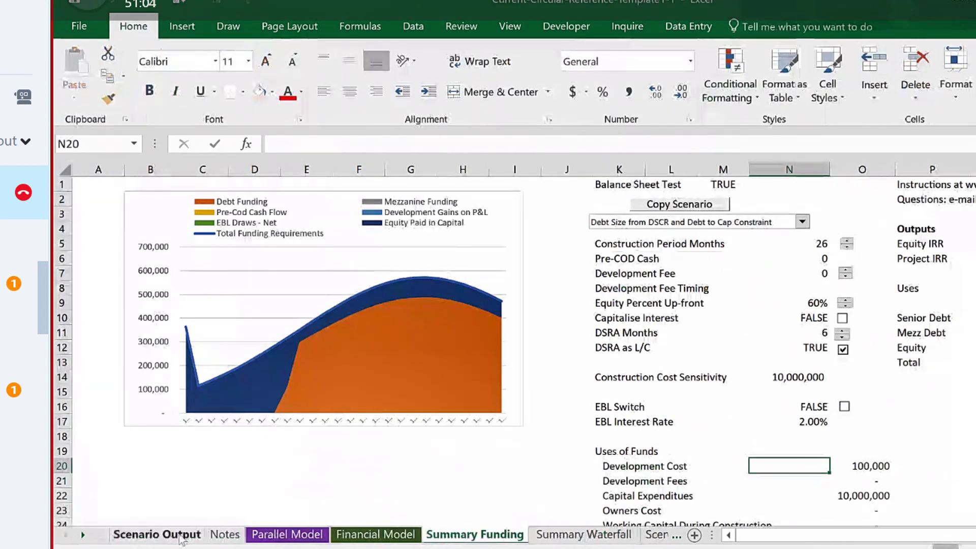
{"action": "left_click", "coordinate": [181, 538]}
{"action": "left_click", "coordinate": [592, 384]}
{"action": "left_click_drag", "start_coordinate": [198, 351], "coordinate": [413, 454]}
{"action": "scroll", "coordinate": [534, 356], "scroll_direction": "up", "scroll_amount": 1}
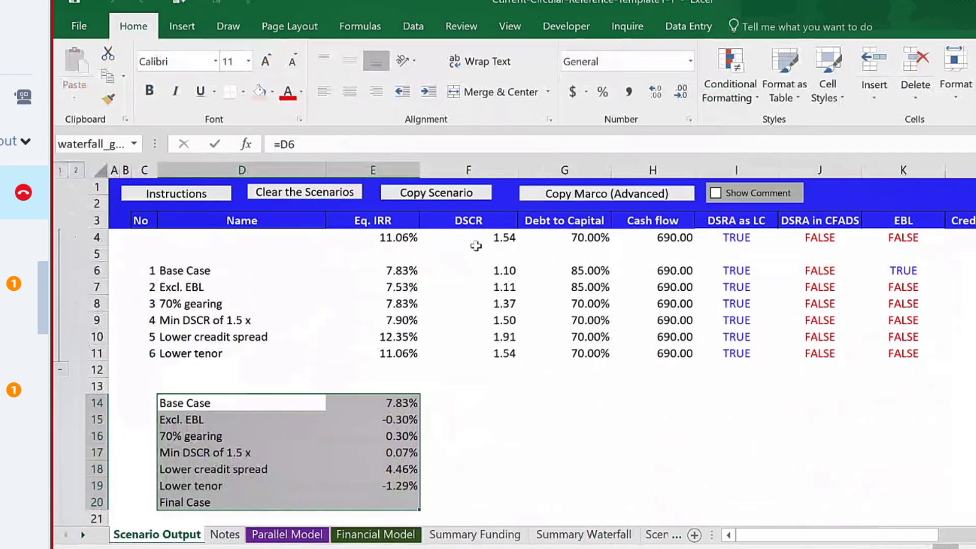
{"action": "left_click", "coordinate": [571, 322]}
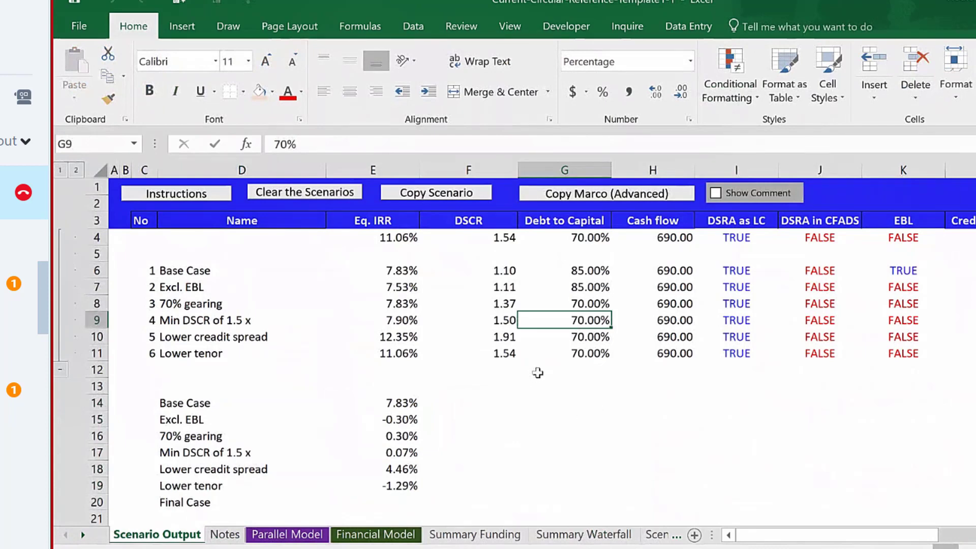